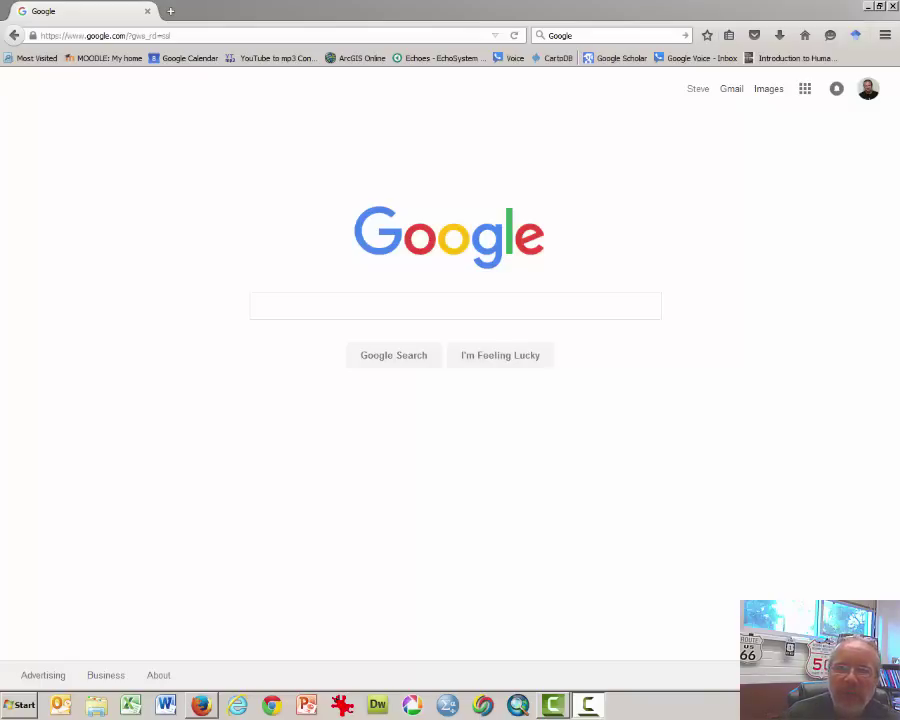
# Search Google for 'la county health department restaurant' and open the Retail Food Inspections result
pyautogui.click(425, 307)
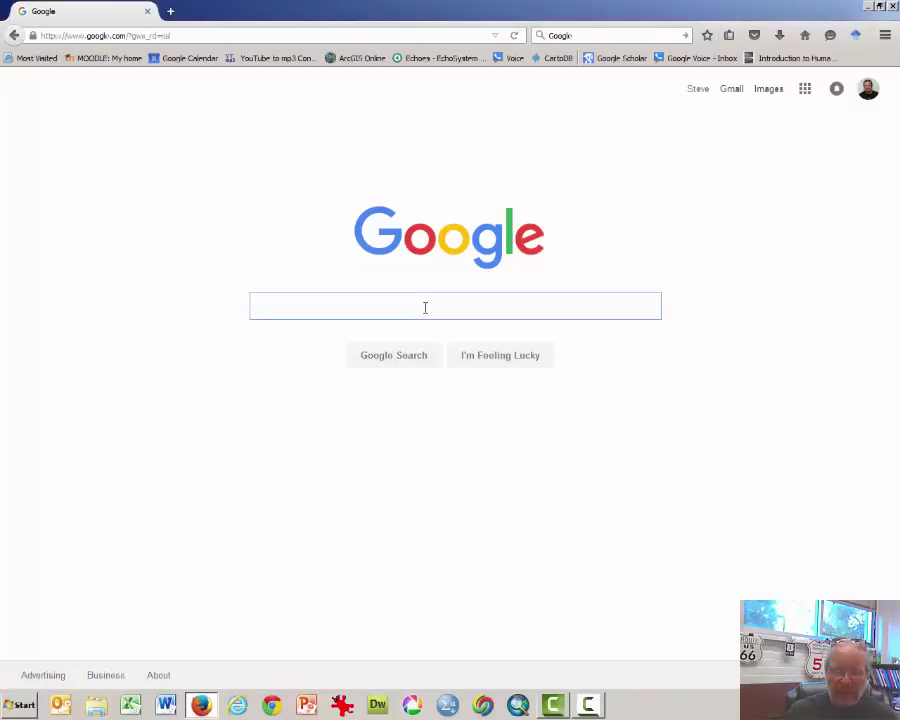
pyautogui.write('La')
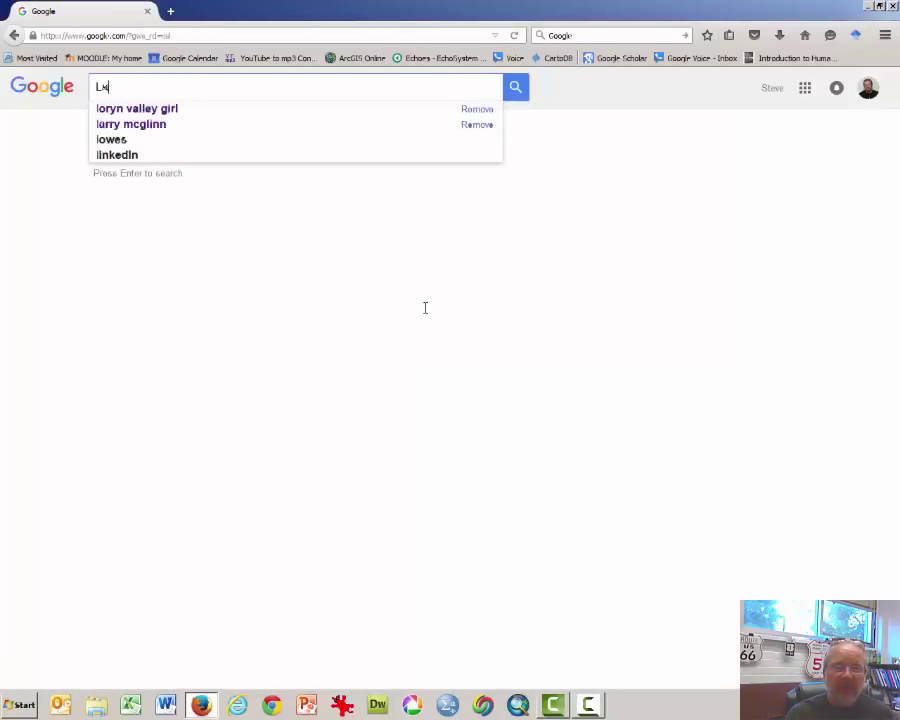
pyautogui.write(' count')
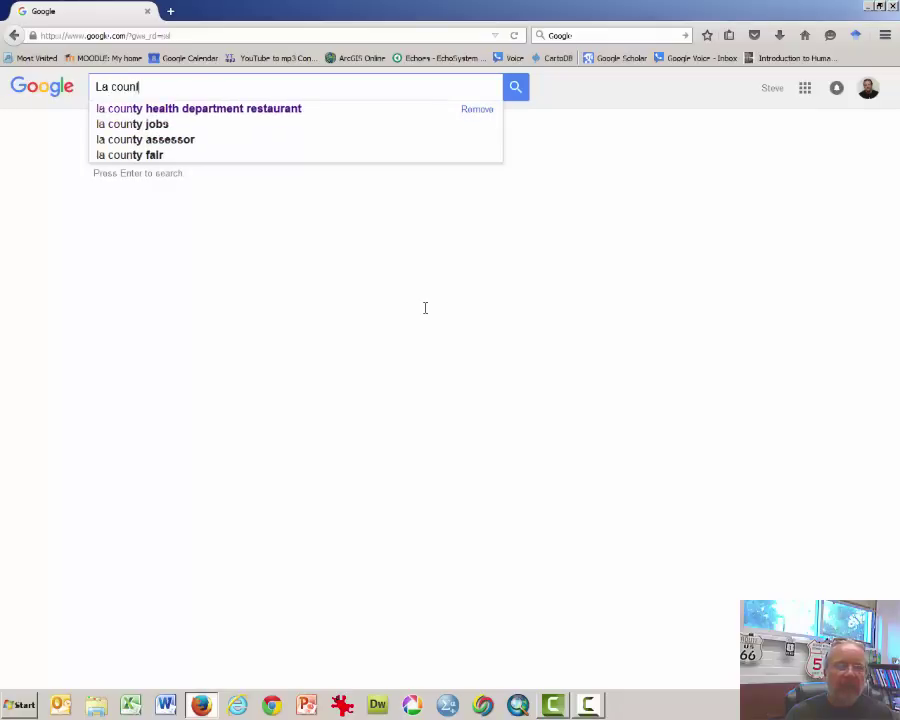
pyautogui.press('Down')
pyautogui.press('Return')
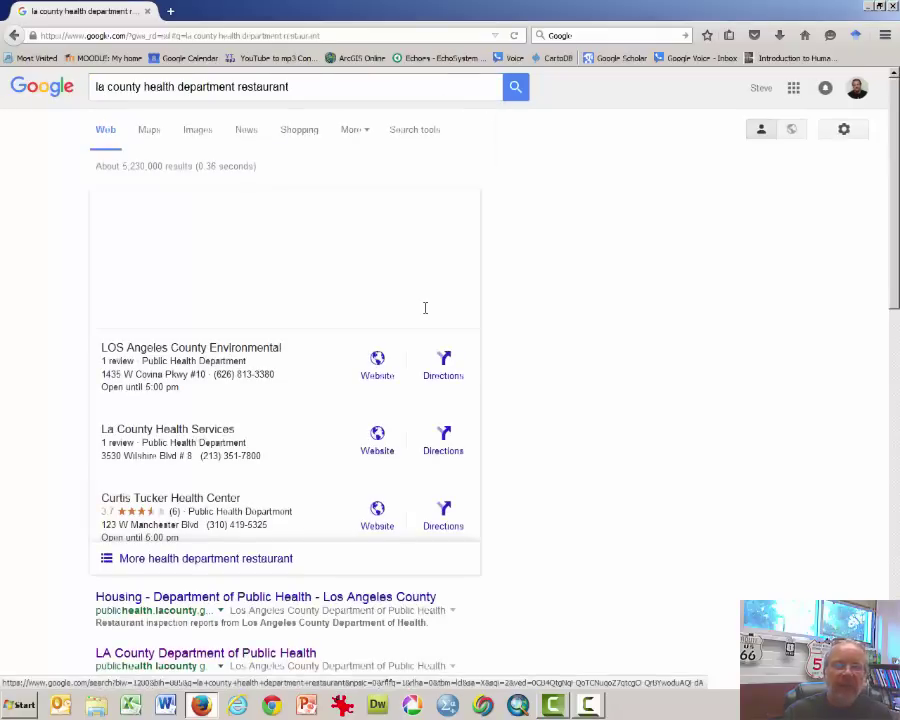
pyautogui.scroll(-5, 512, 470)
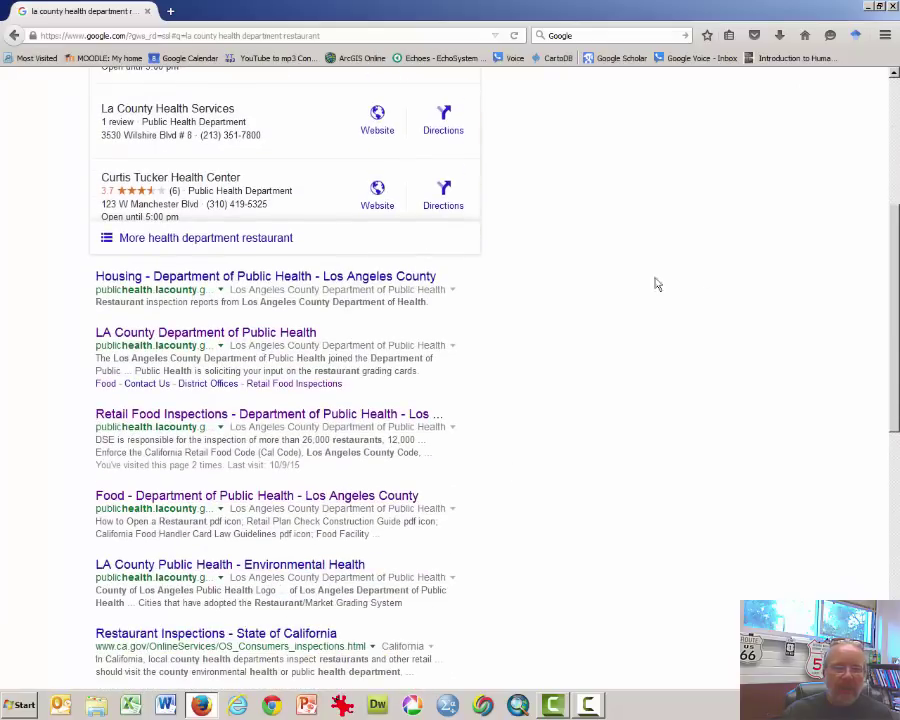
pyautogui.click(253, 413)
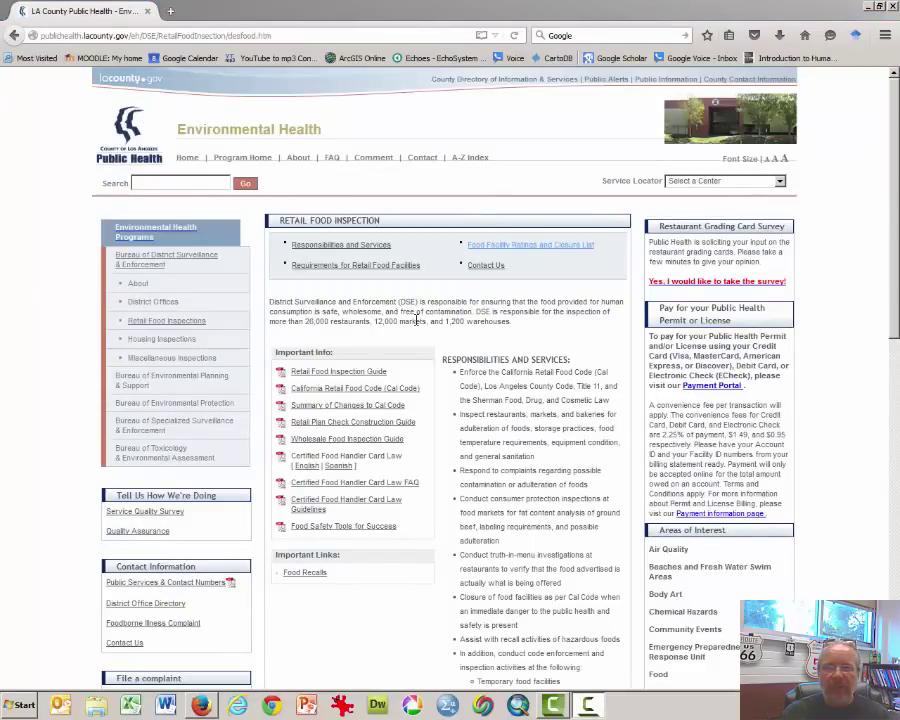
# Scroll the Retail Food Inspection page and highlight the ratings headings to review them
pyautogui.scroll(-5, 444, 308)
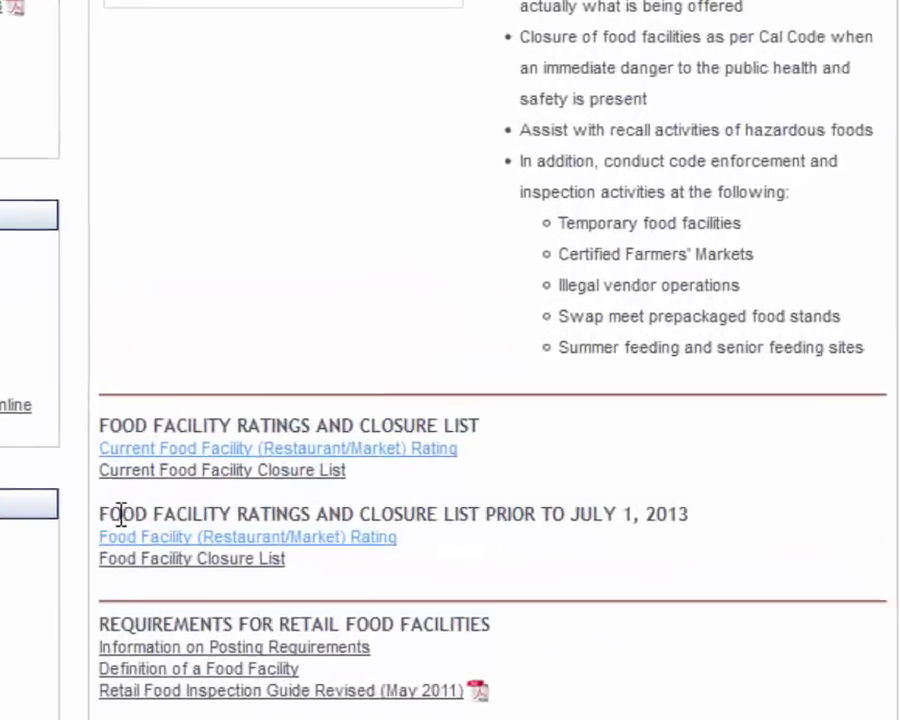
pyautogui.moveTo(279, 412); pyautogui.dragTo(512, 413)
pyautogui.moveTo(643, 521); pyautogui.dragTo(643, 520)
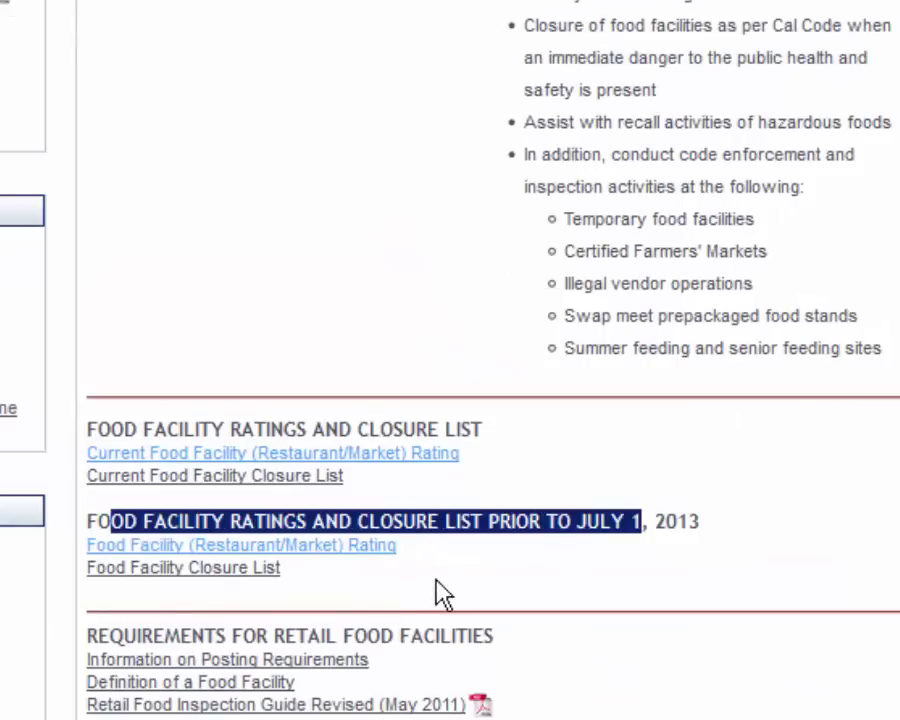
pyautogui.click(340, 573)
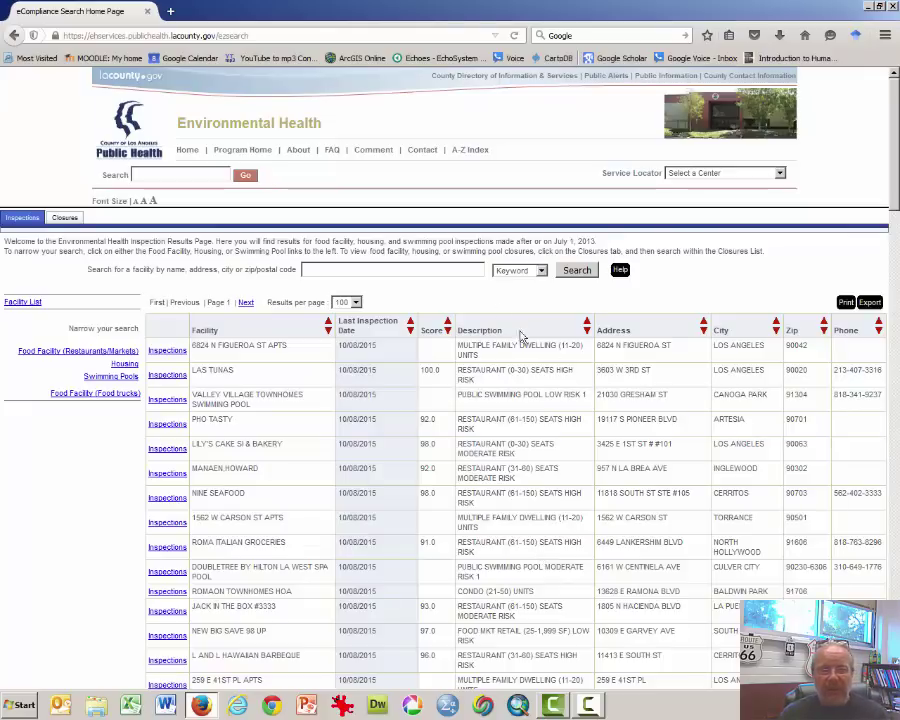
# Search facilities for zip code 91324 and filter results to Food Facility (Restaurants/Markets)
pyautogui.click(426, 270)
pyautogui.write('91')
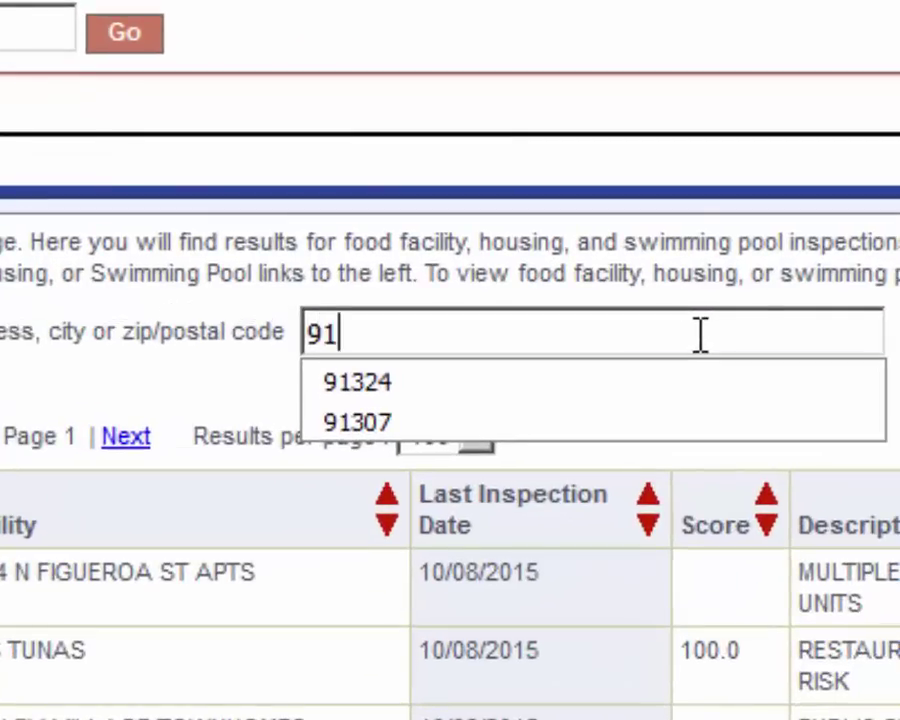
pyautogui.press('Down')
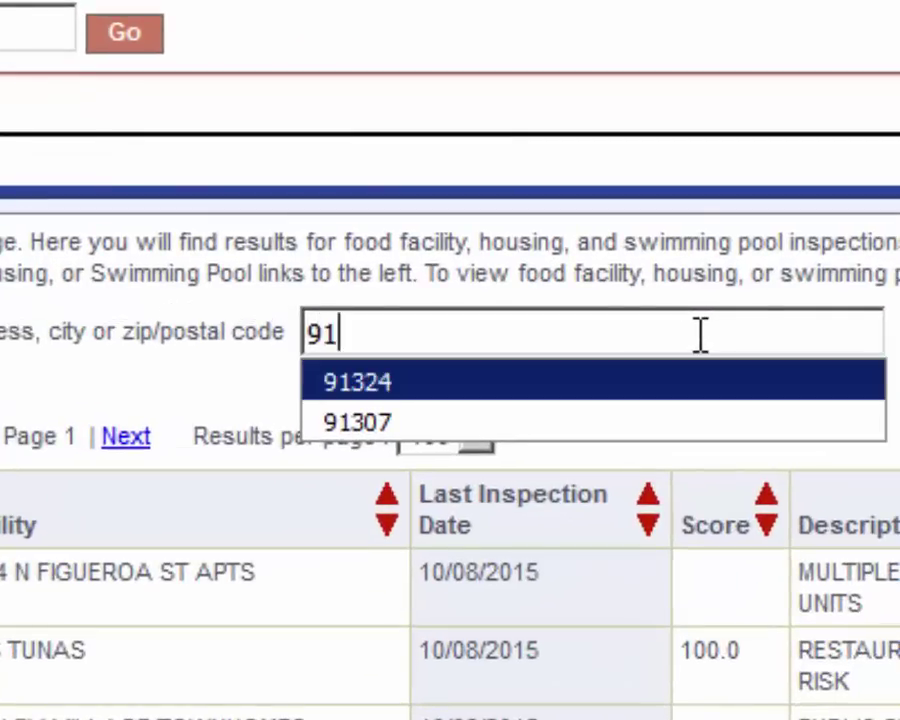
pyautogui.press('Return')
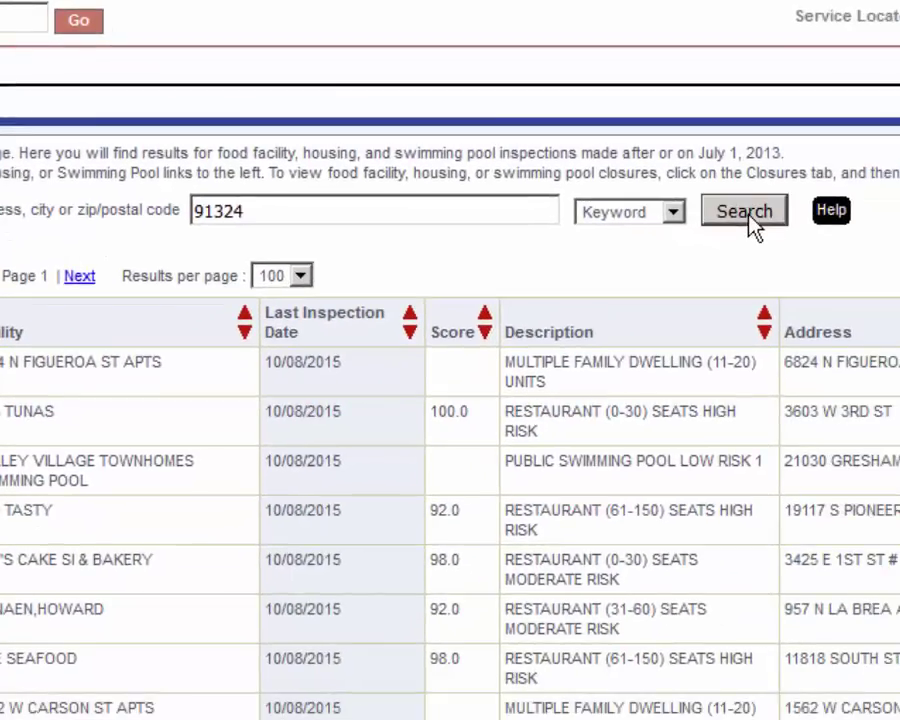
pyautogui.click(748, 214)
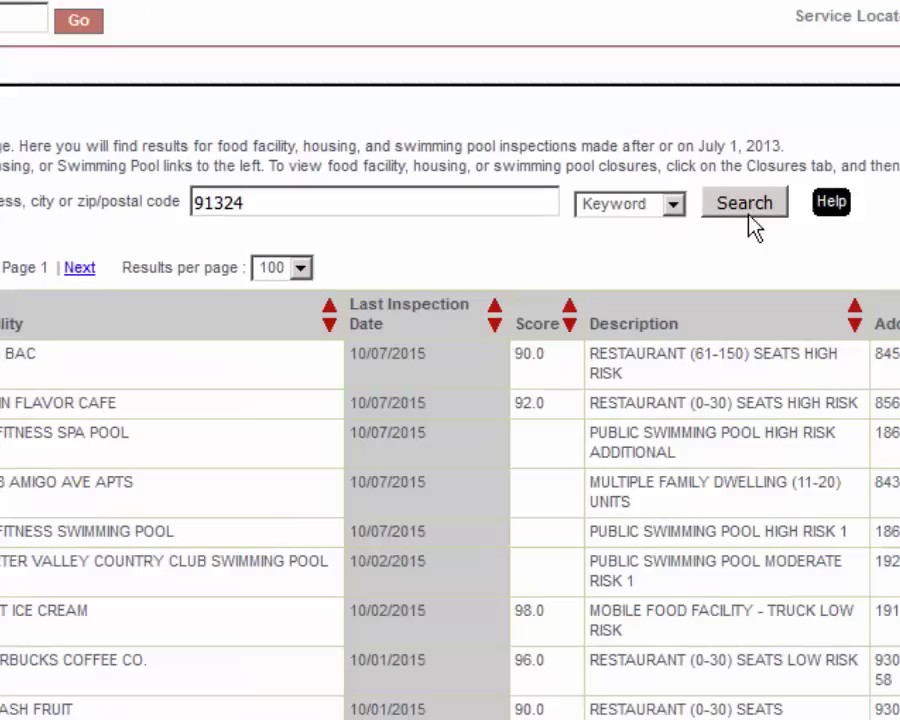
pyautogui.scroll(-20, 347, 248)
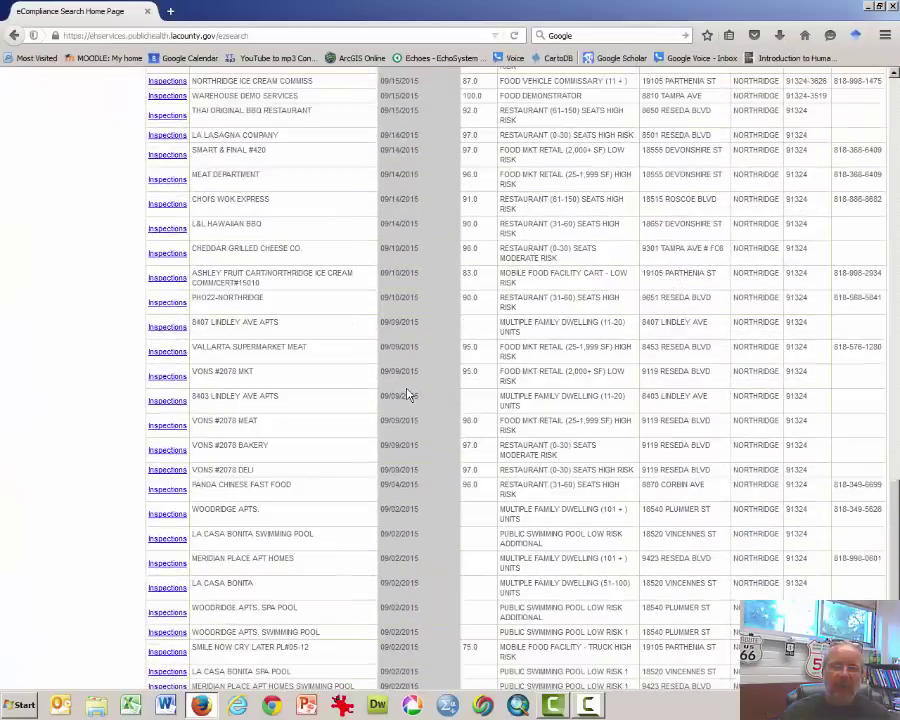
pyautogui.scroll(20, 408, 395)
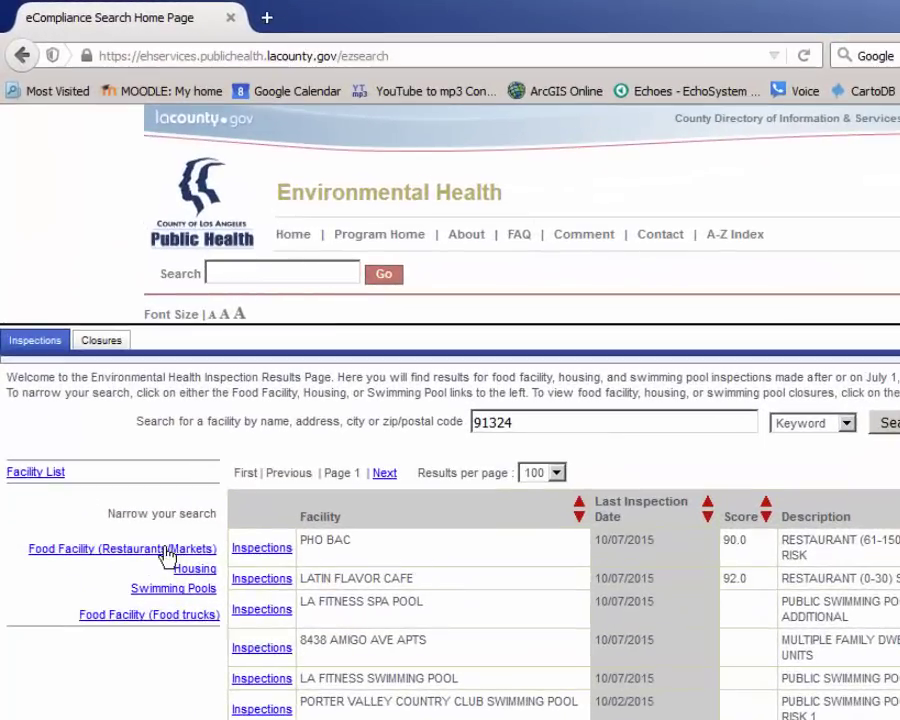
pyautogui.click(165, 551)
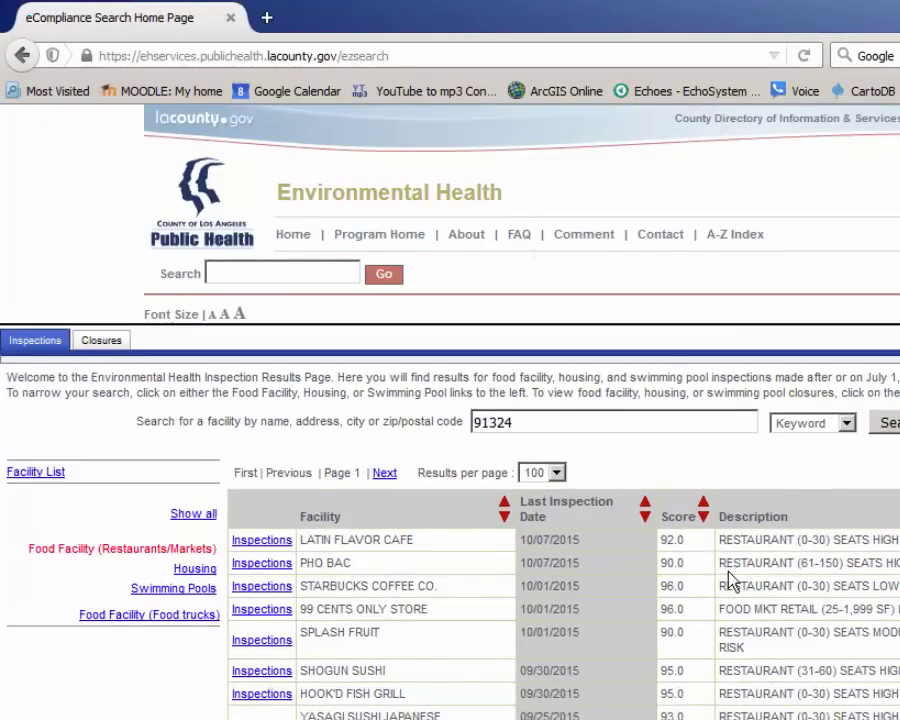
pyautogui.scroll(-1, 615, 488)
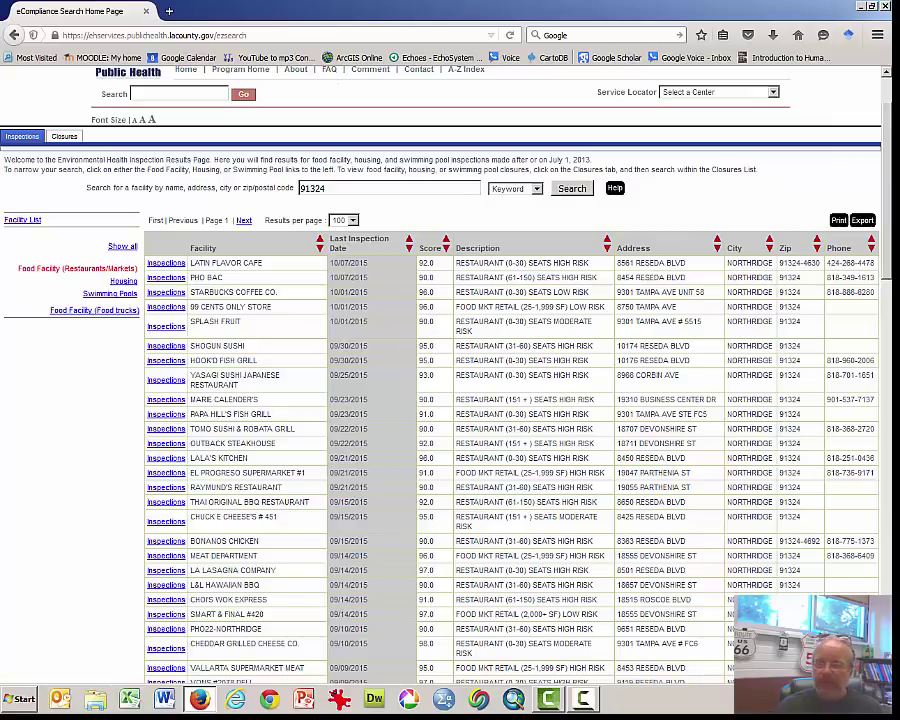
# In a new tab, search 'Google sheets' and create a Blank spreadsheet
pyautogui.hotkey('ctrl', 't')
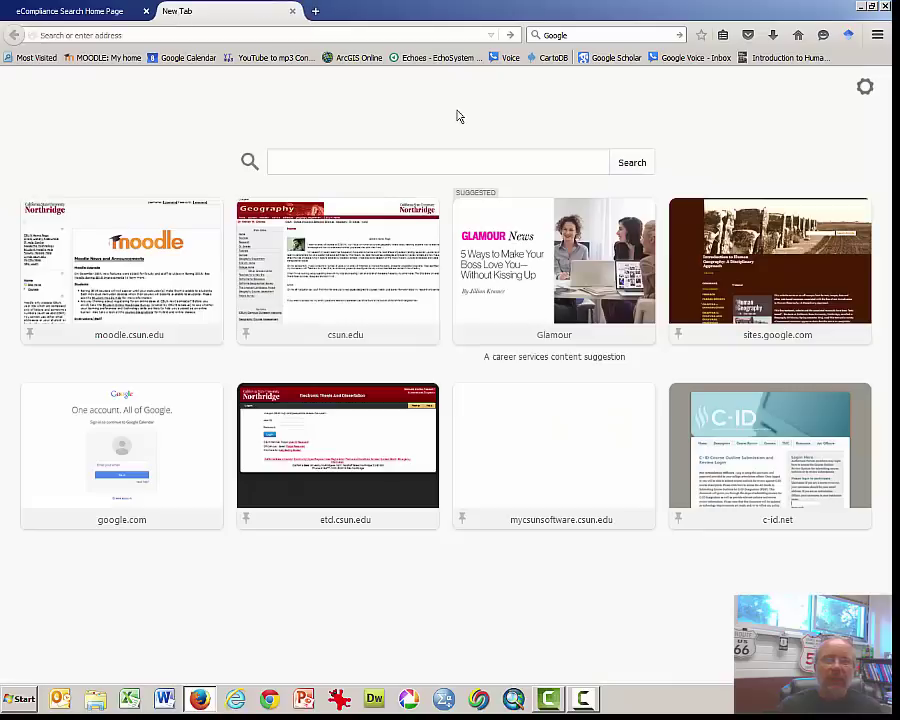
pyautogui.click(400, 163)
pyautogui.write('Goog')
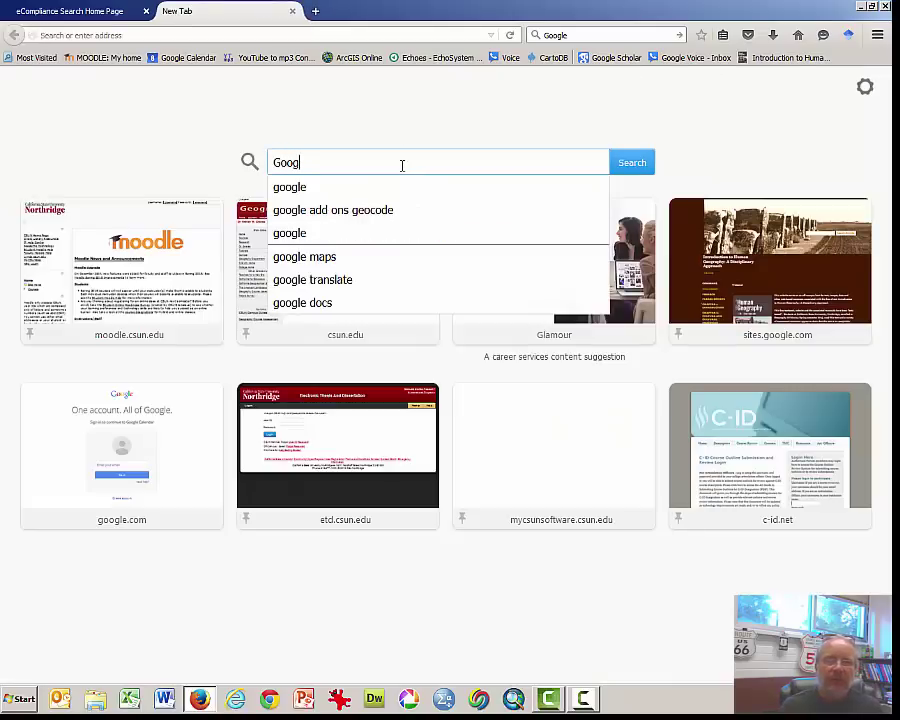
pyautogui.write('le sheets')
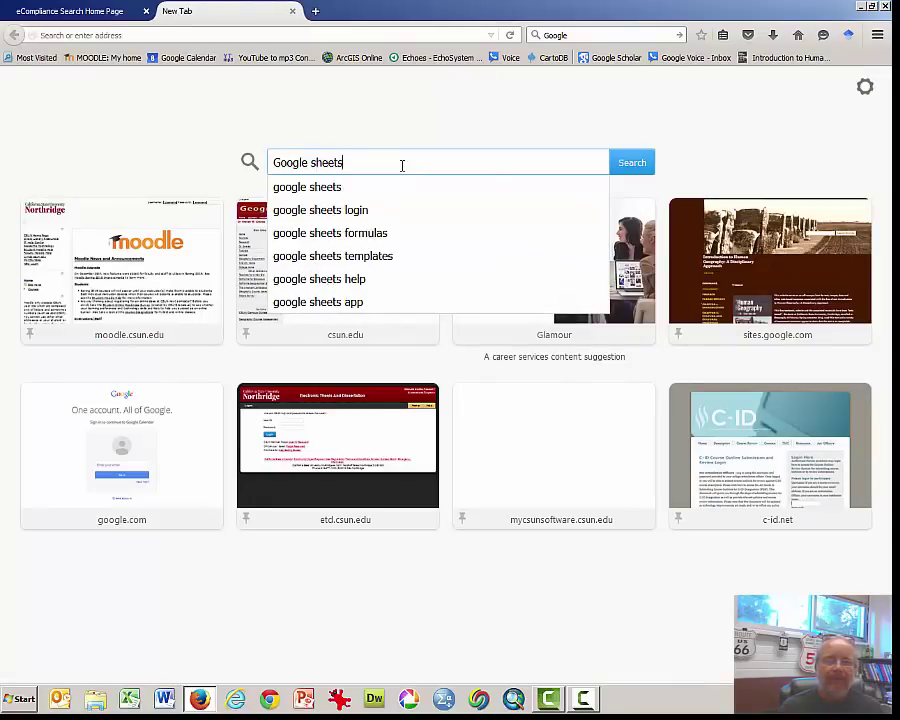
pyautogui.press('Return')
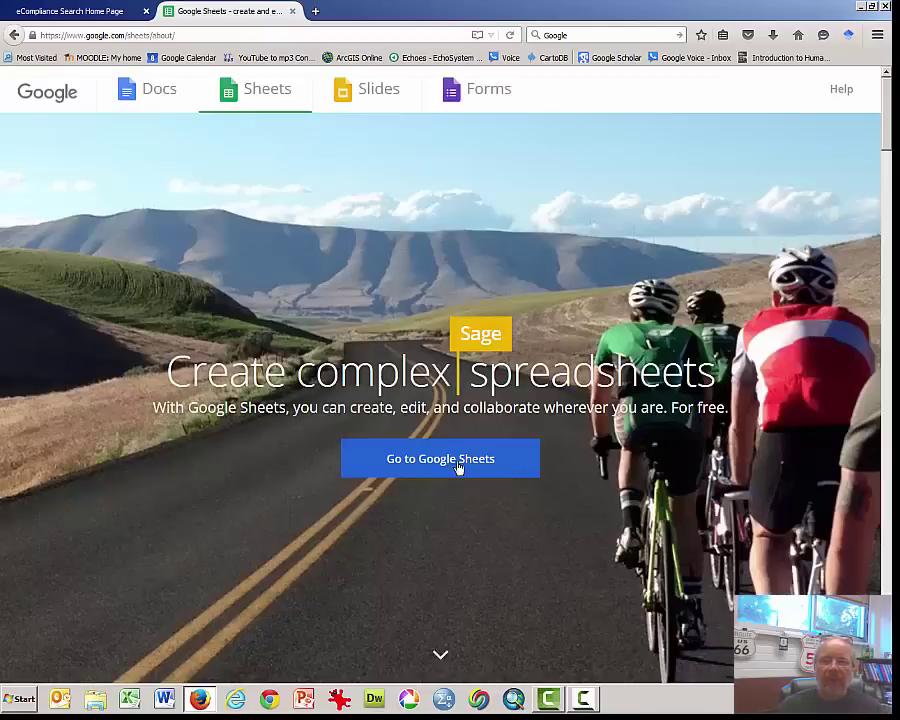
pyautogui.click(458, 466)
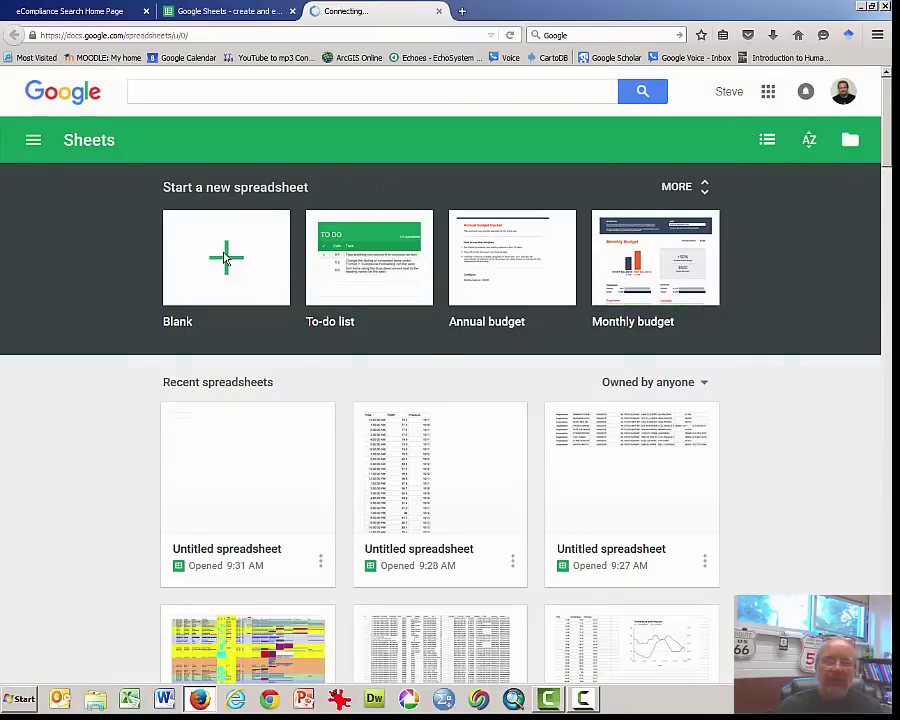
pyautogui.click(226, 258)
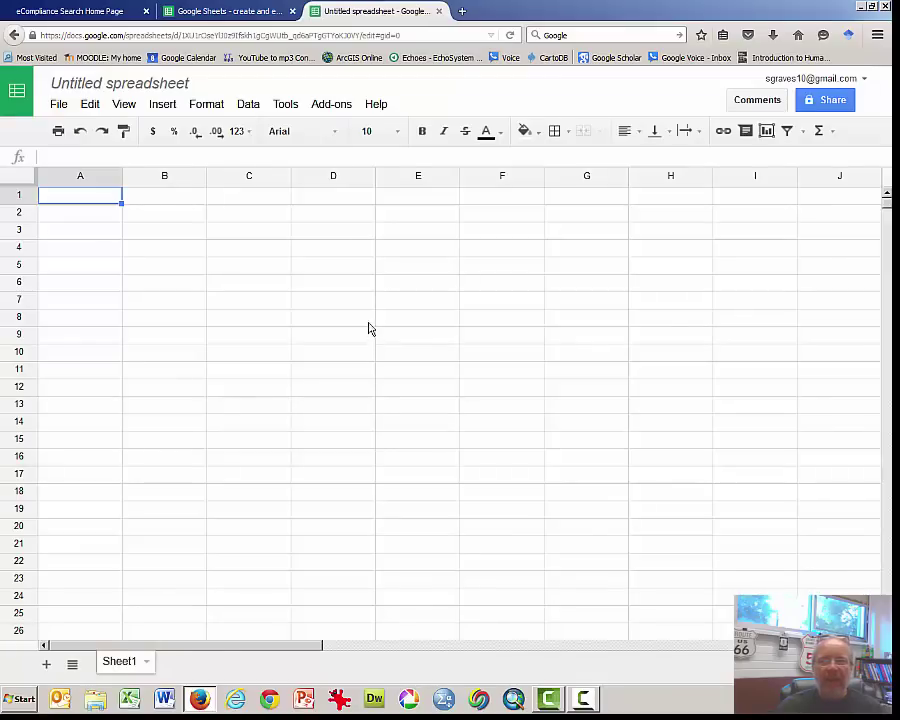
# Find 'Awesome Table' in the add-on store, install Geocode by Awesome Table and allow its permissions
pyautogui.click(329, 108)
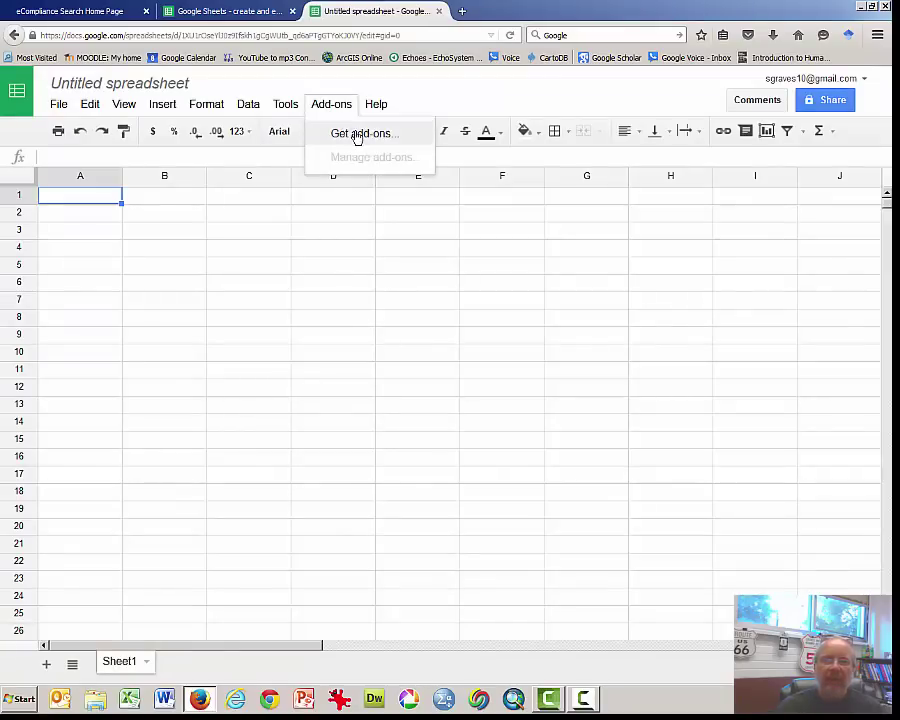
pyautogui.click(357, 135)
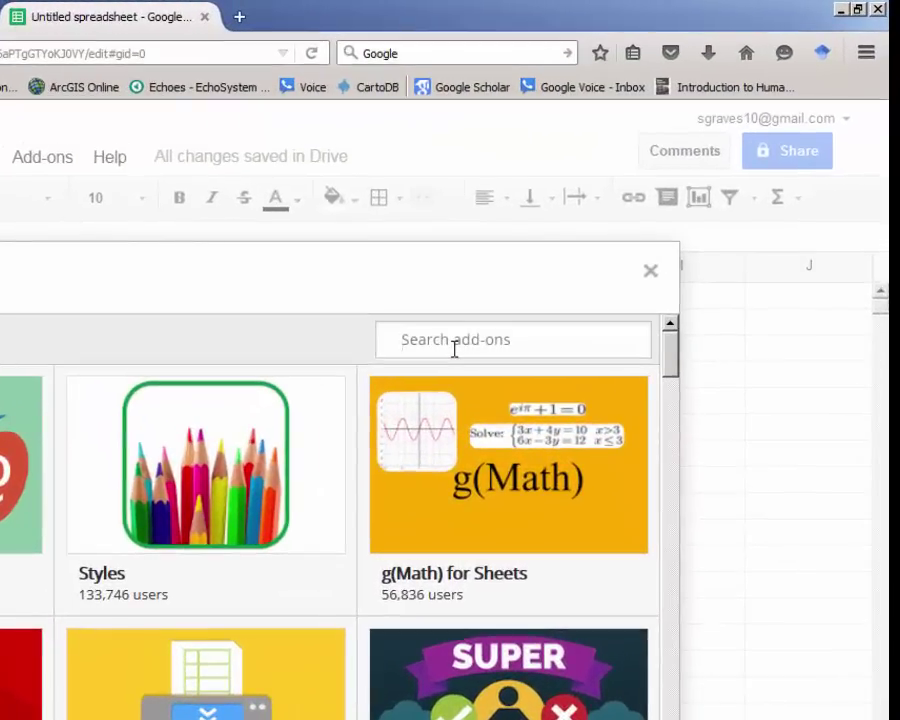
pyautogui.write('Awesome Table')
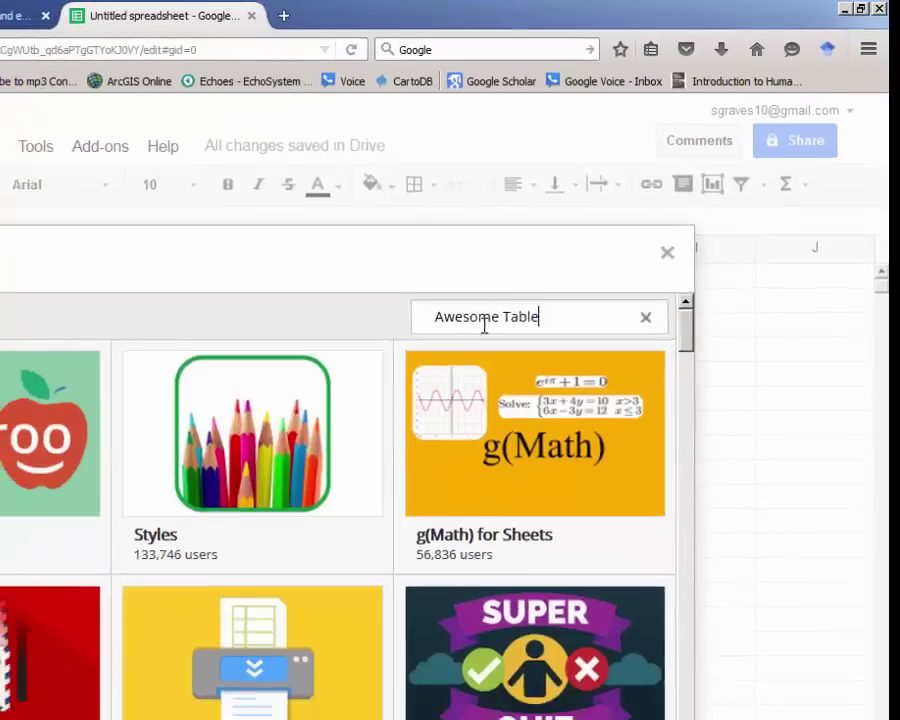
pyautogui.press('Return')
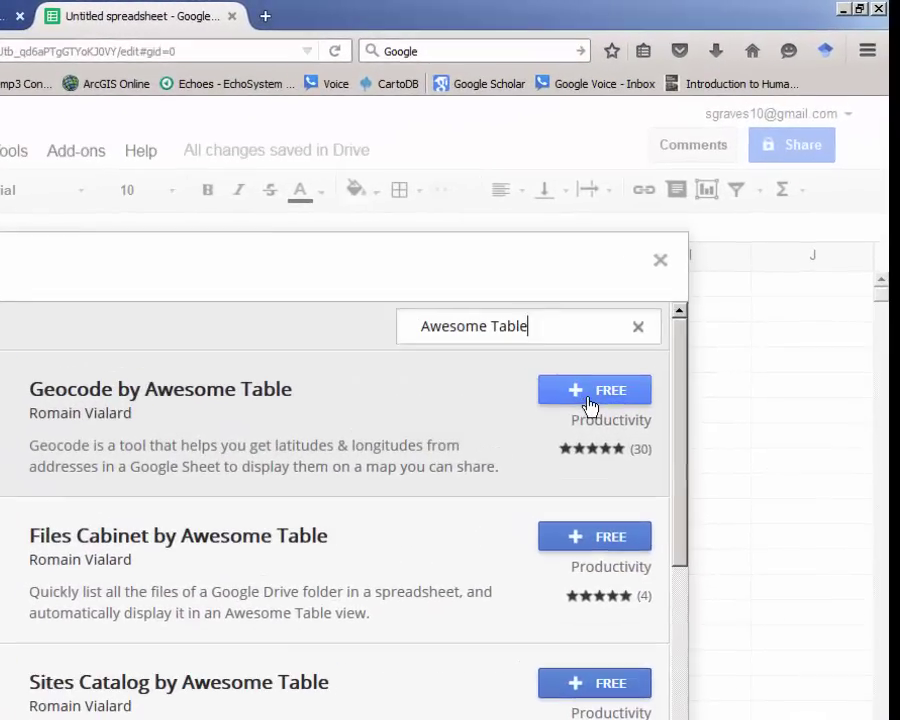
pyautogui.click(686, 274)
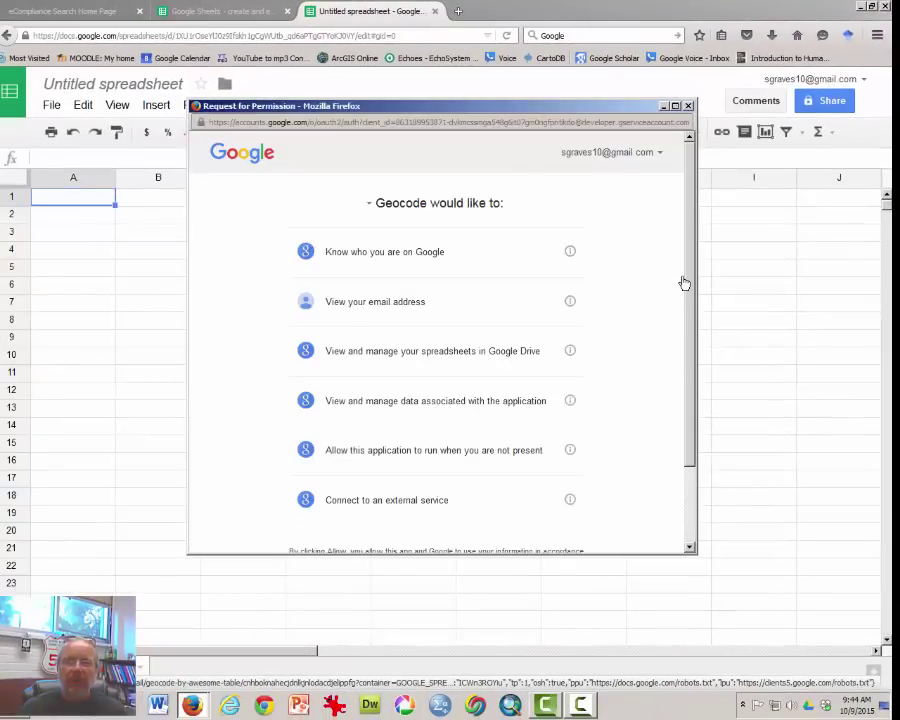
pyautogui.moveTo(687, 274); pyautogui.dragTo(686, 399)
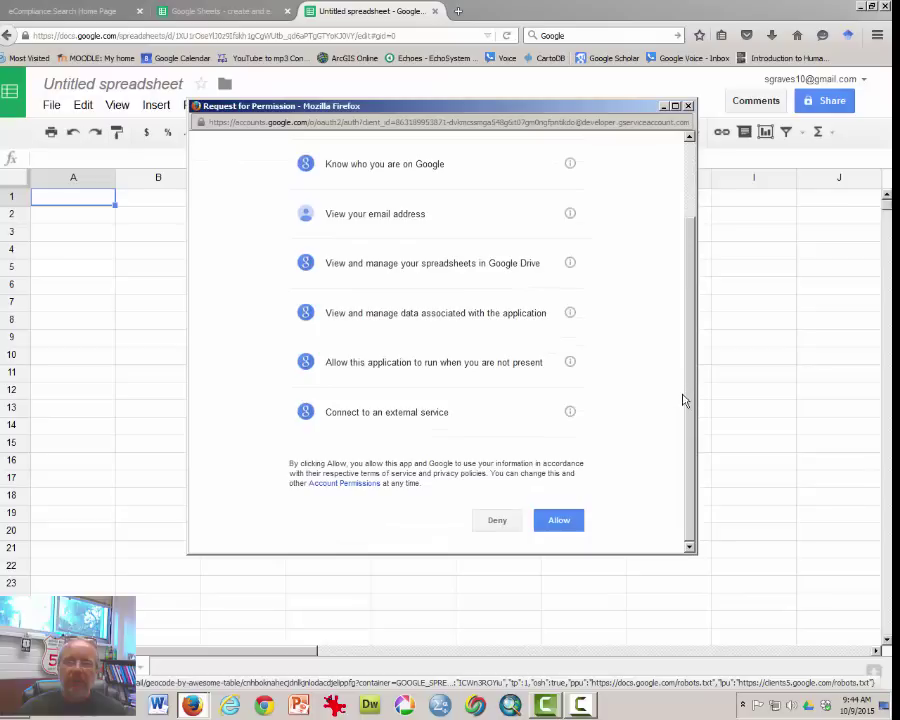
pyautogui.click(552, 521)
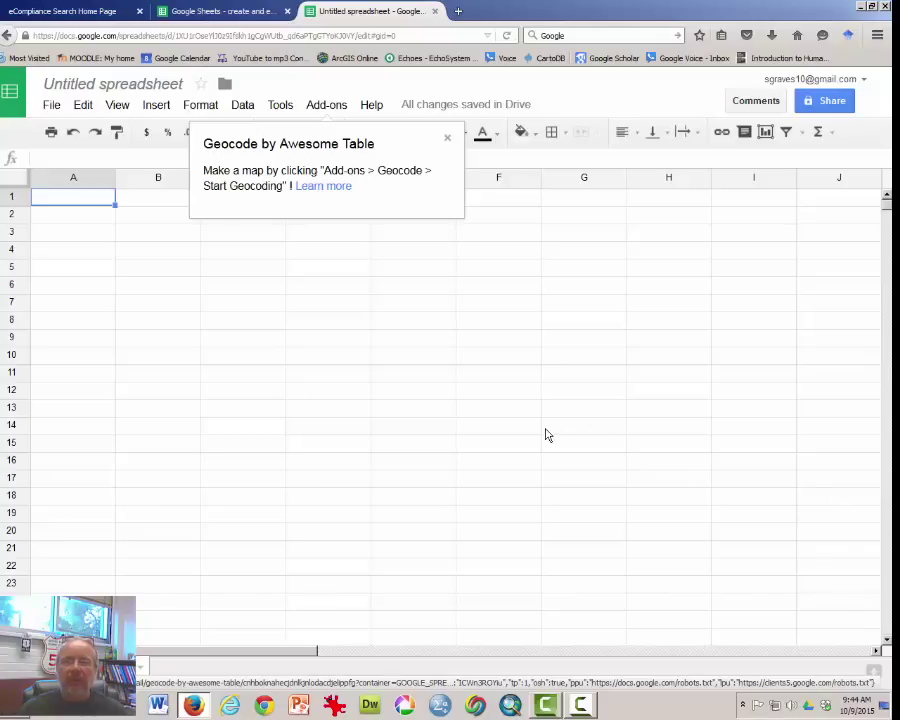
# On the 91324 results page, select the entire inspection table and copy it
pyautogui.click(108, 11)
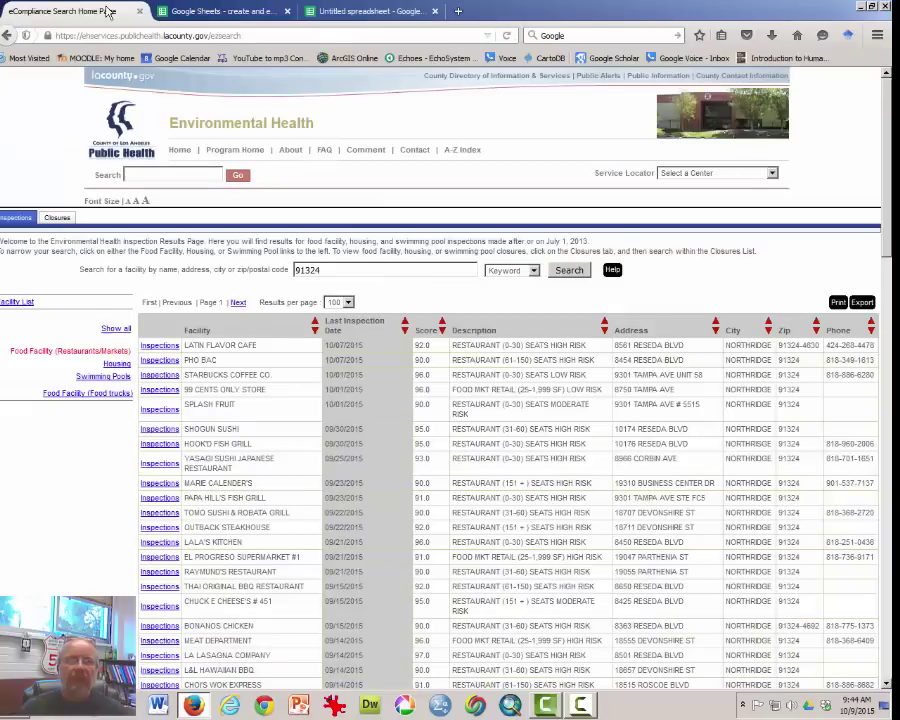
pyautogui.scroll(-20, 352, 483)
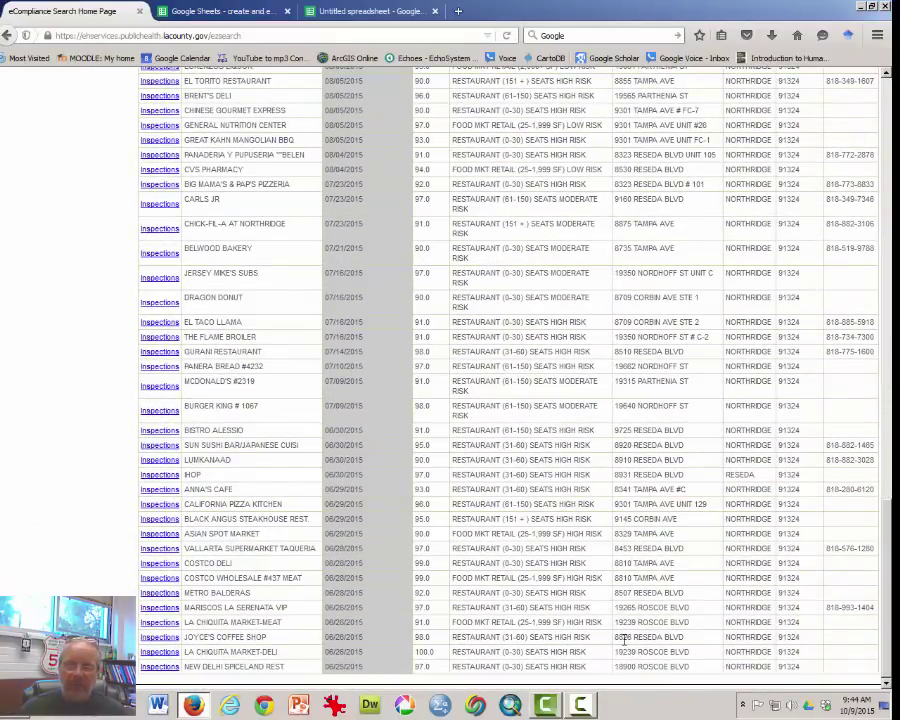
pyautogui.scroll(-3, 625, 640)
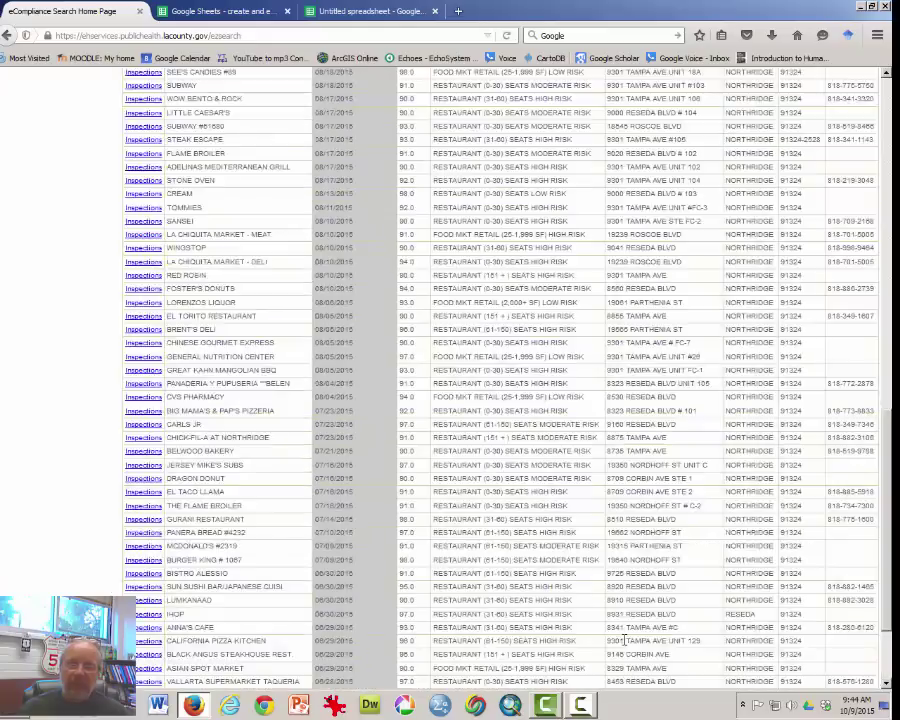
pyautogui.scroll(-1, 625, 638)
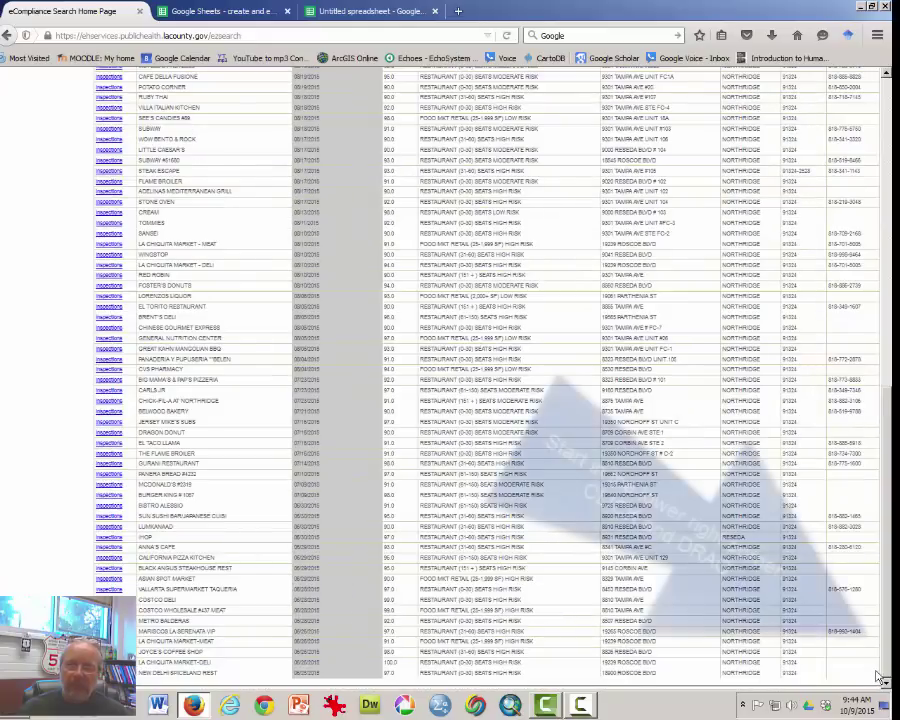
pyautogui.moveTo(868, 688); pyautogui.dragTo(110, 193)
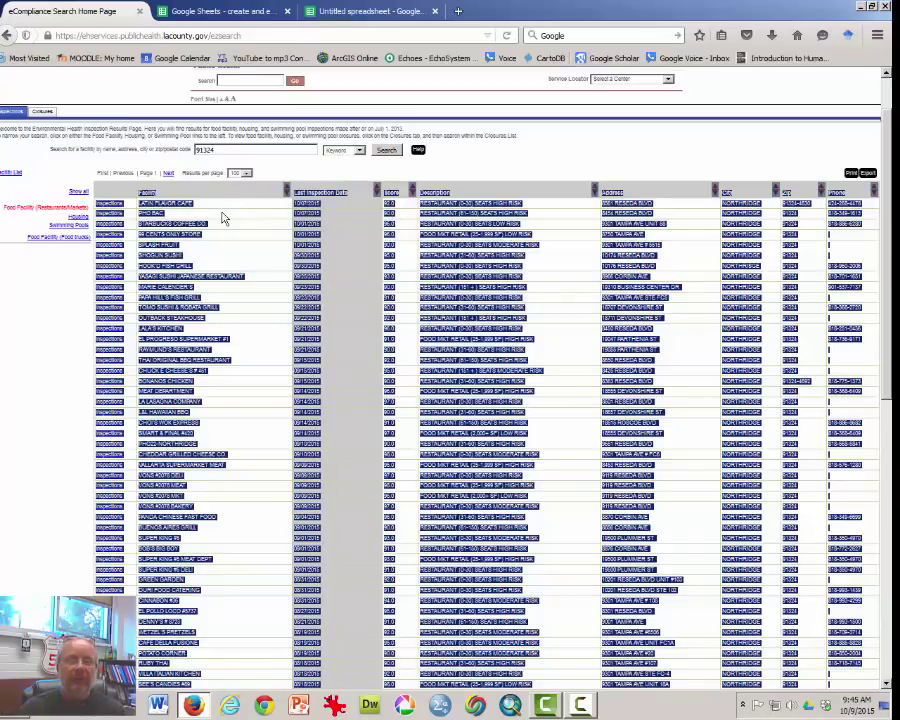
pyautogui.rightClick(224, 218)
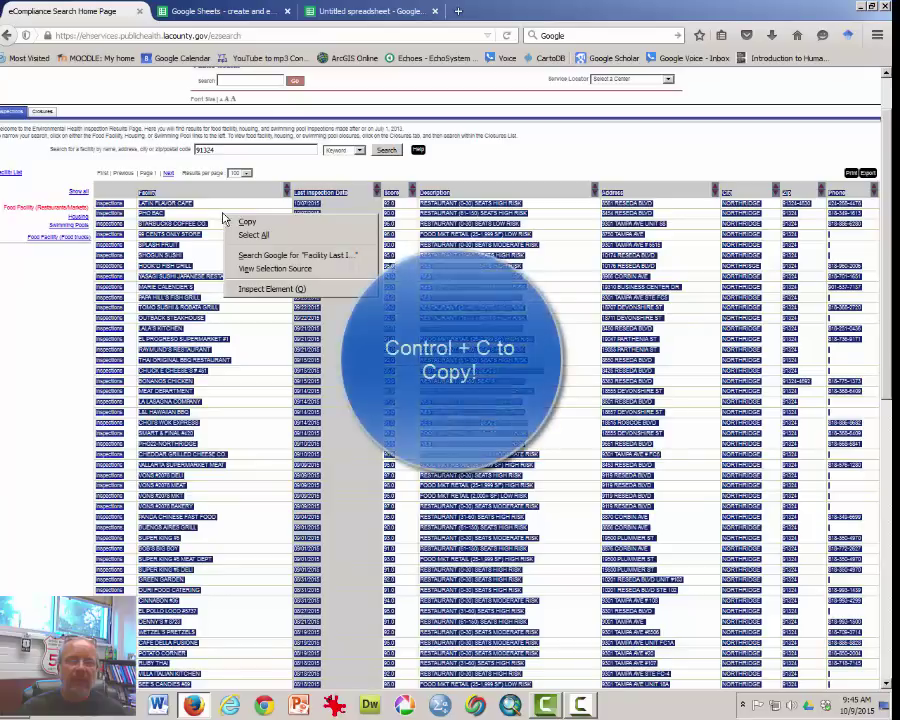
pyautogui.click(240, 223)
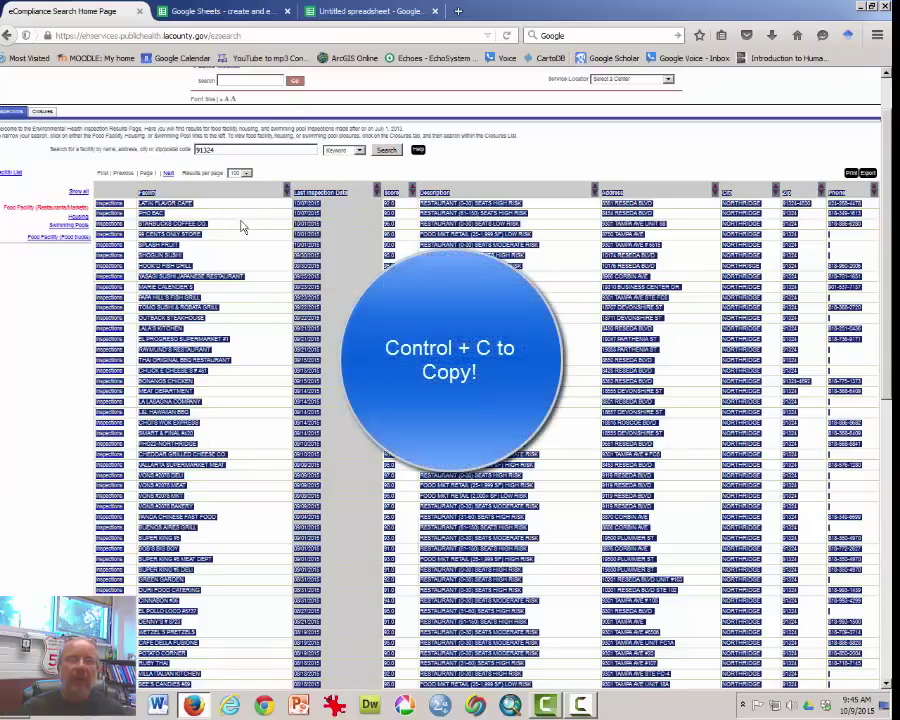
# Paste the inspection results into cell A1 as values only
pyautogui.click(326, 14)
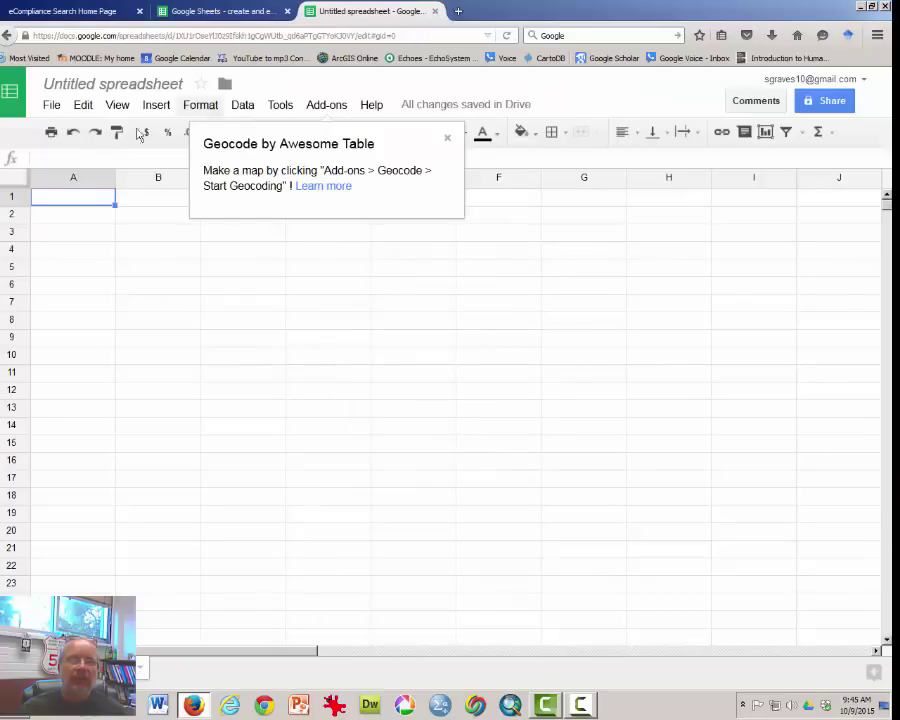
pyautogui.rightClick(66, 203)
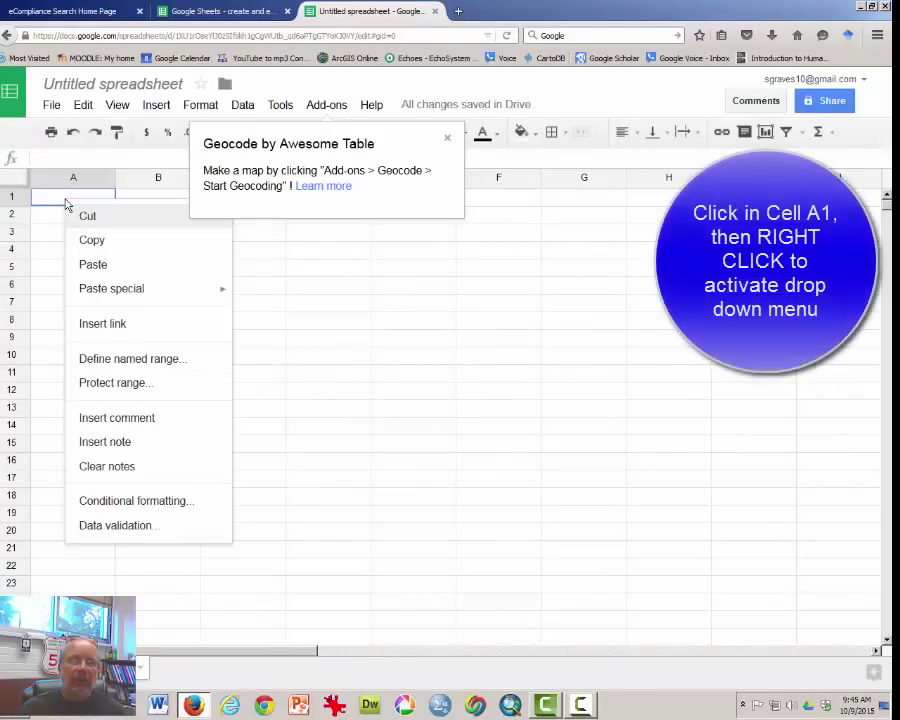
pyautogui.moveTo(113, 289)
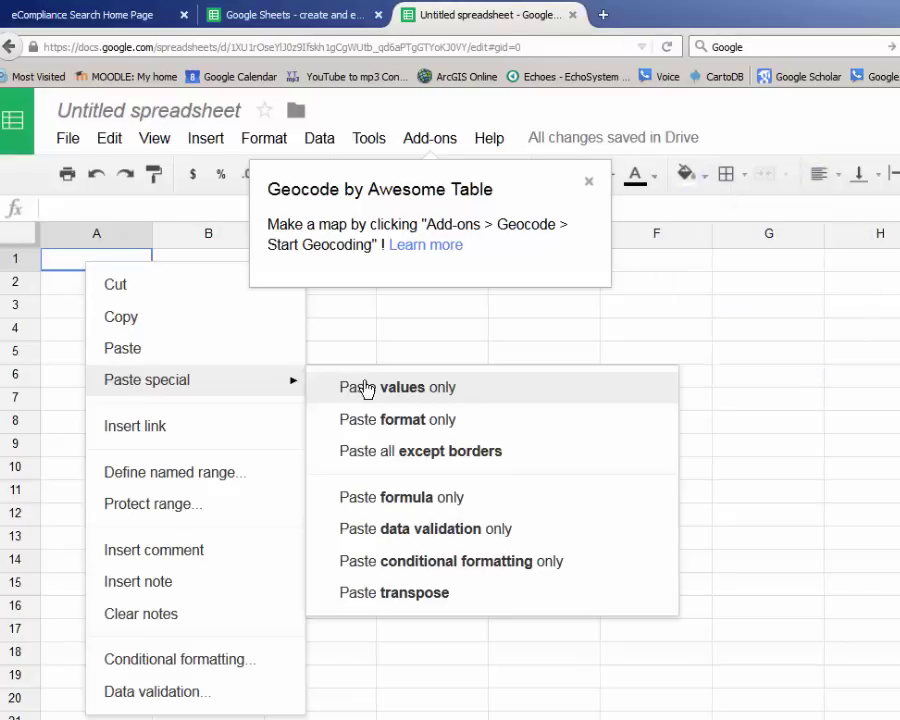
pyautogui.click(366, 389)
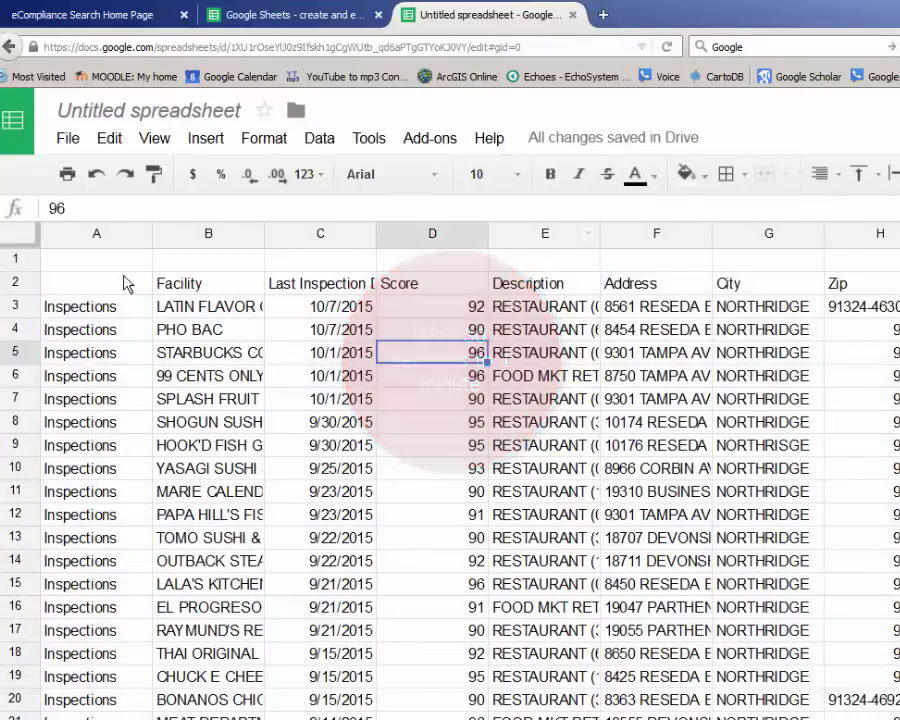
# Delete the empty first row so the headings start in row 1
pyautogui.click(82, 273)
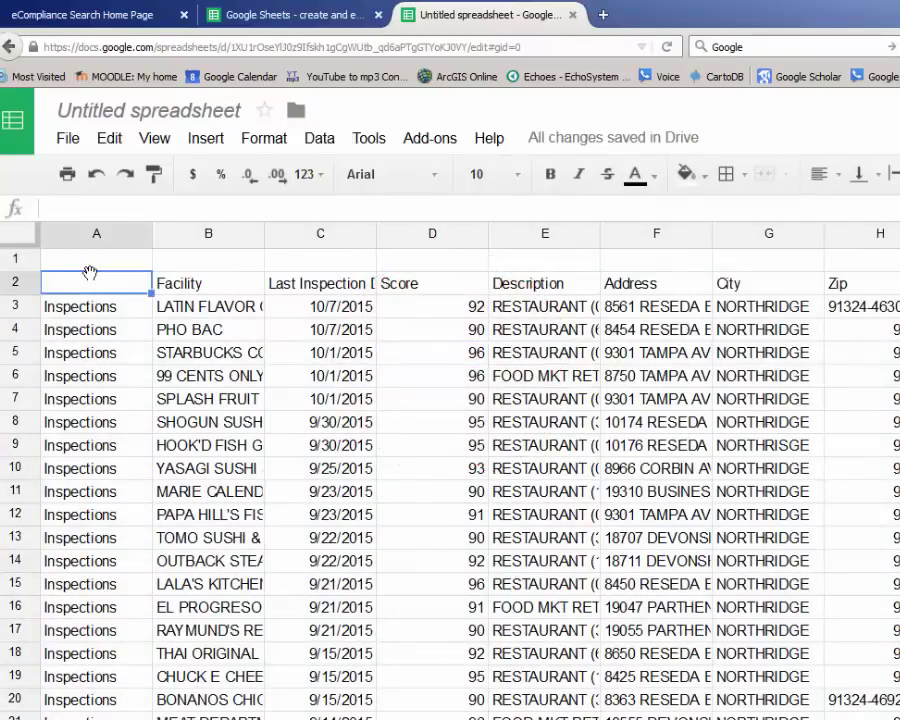
pyautogui.click(16, 259)
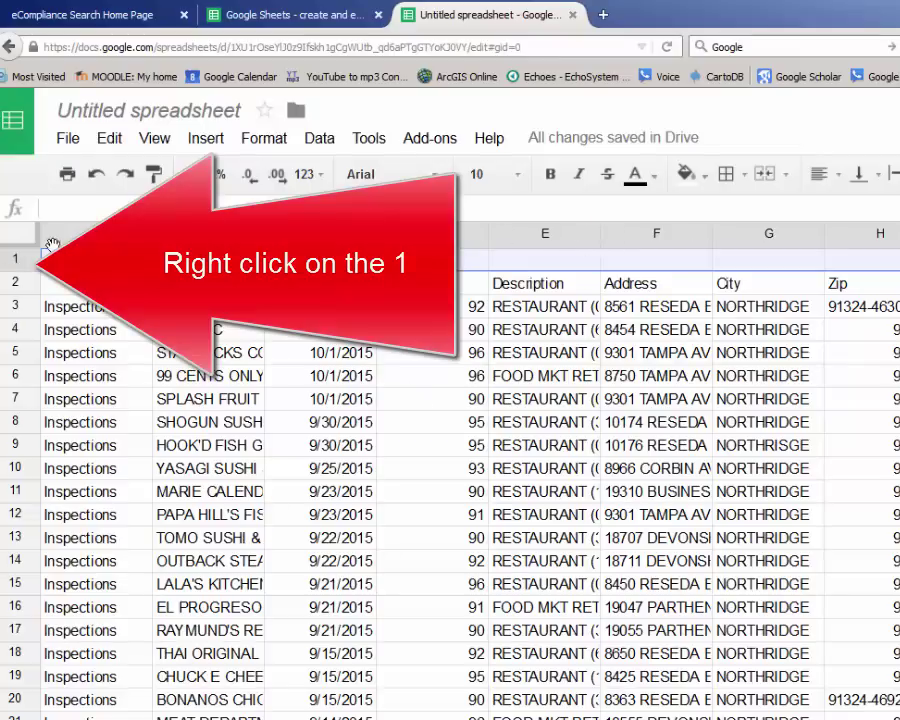
pyautogui.rightClick(18, 257)
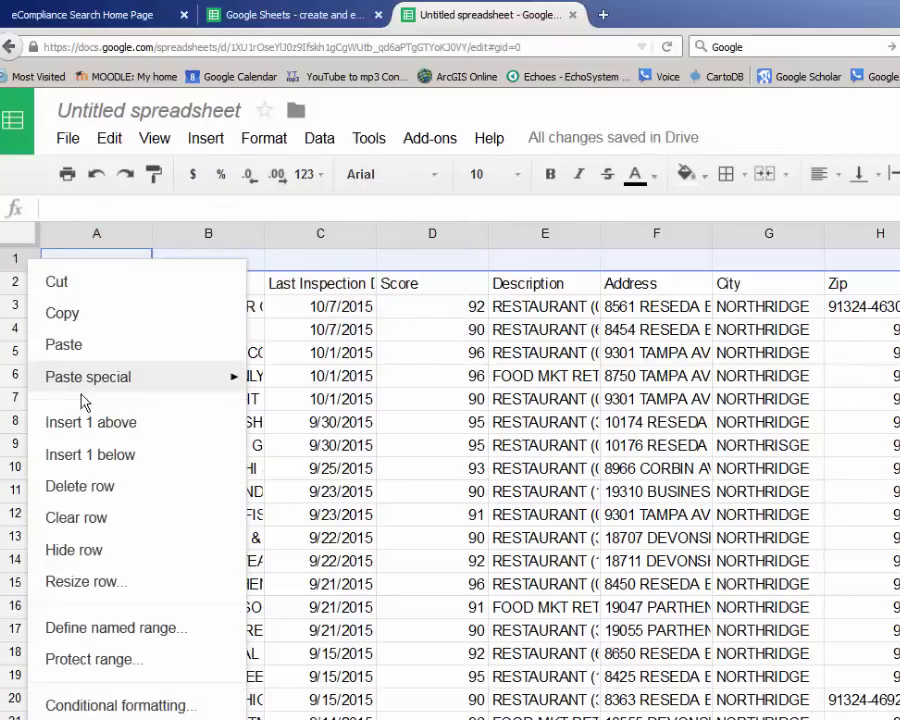
pyautogui.click(88, 488)
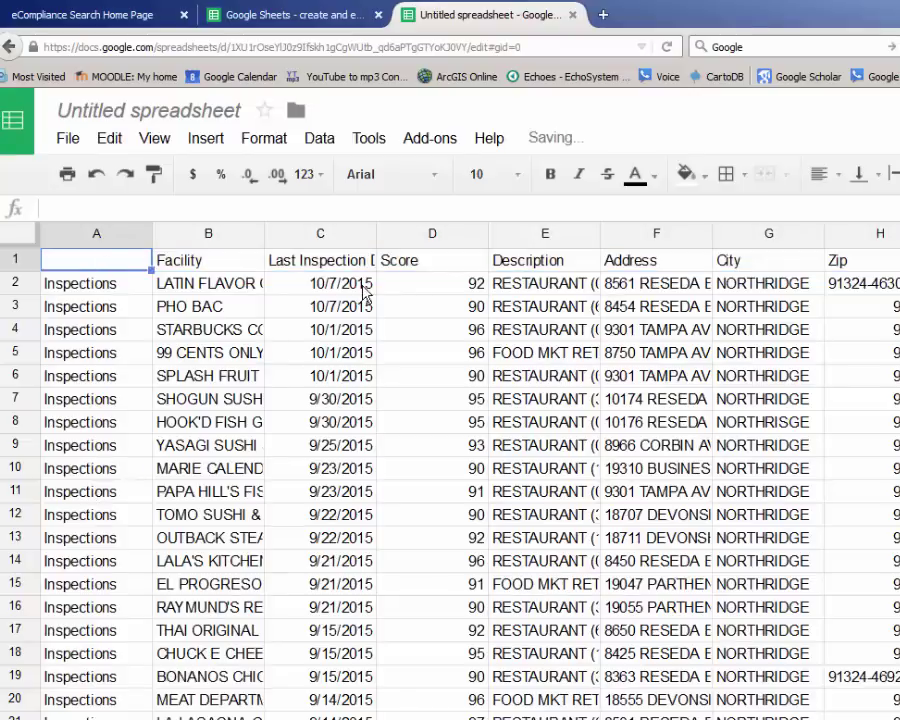
# Delete the redundant Inspections column A
pyautogui.click(86, 447)
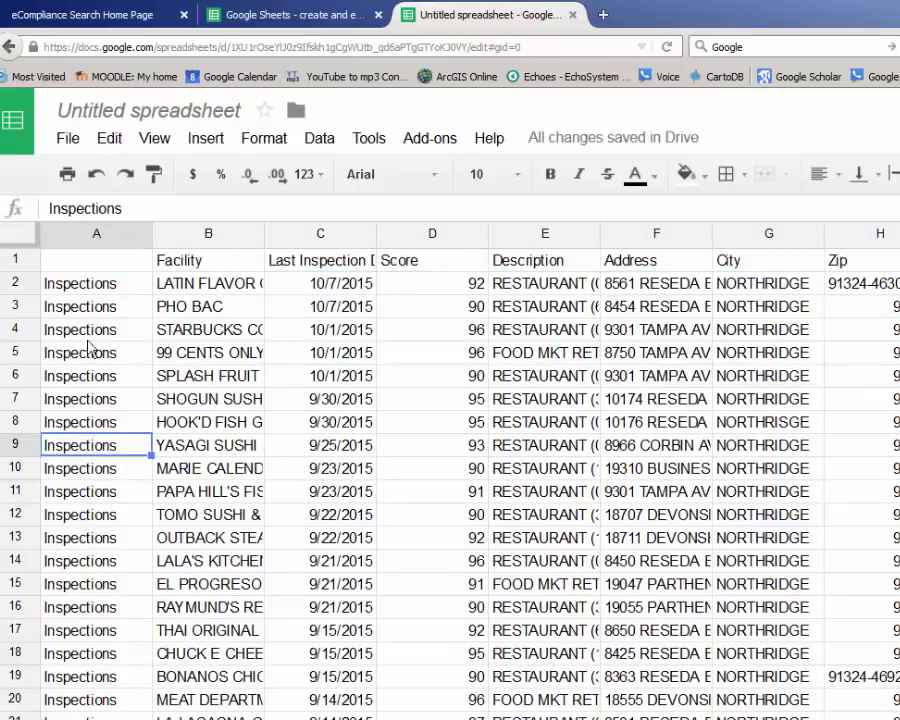
pyautogui.click(96, 236)
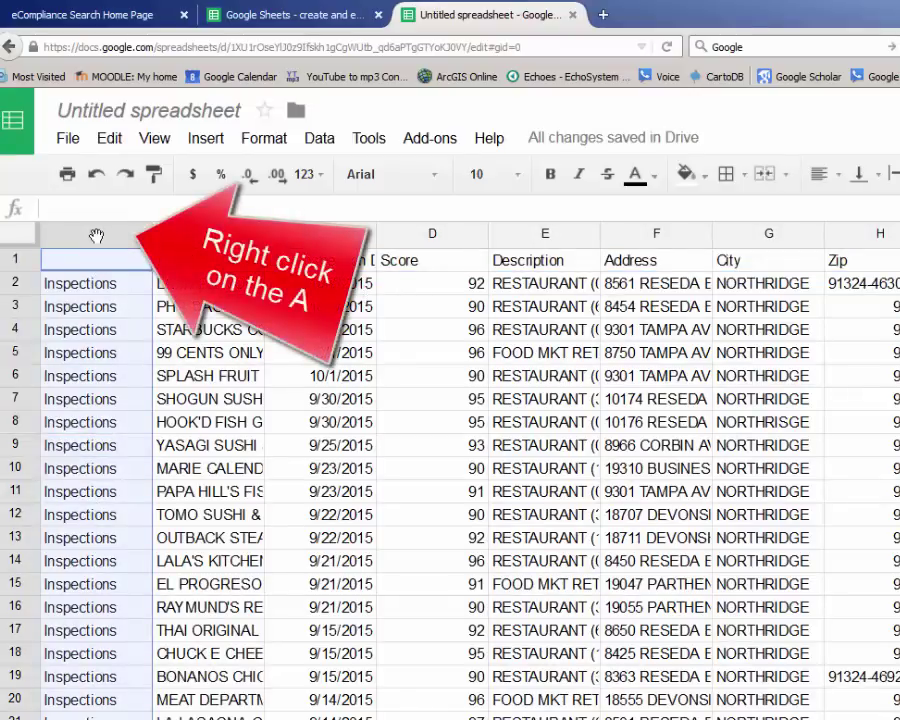
pyautogui.rightClick(96, 236)
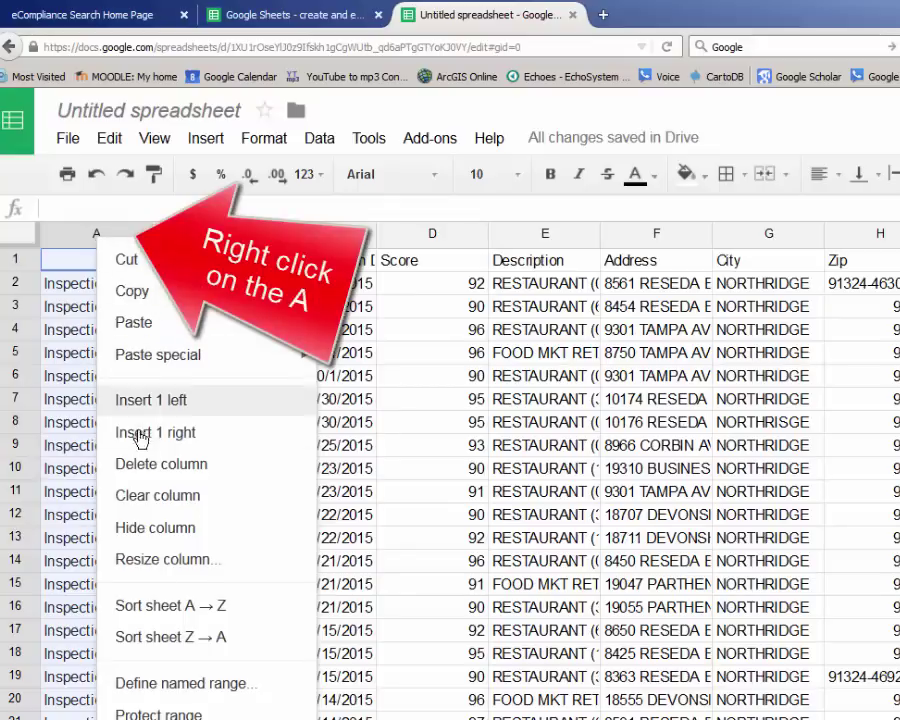
pyautogui.click(147, 464)
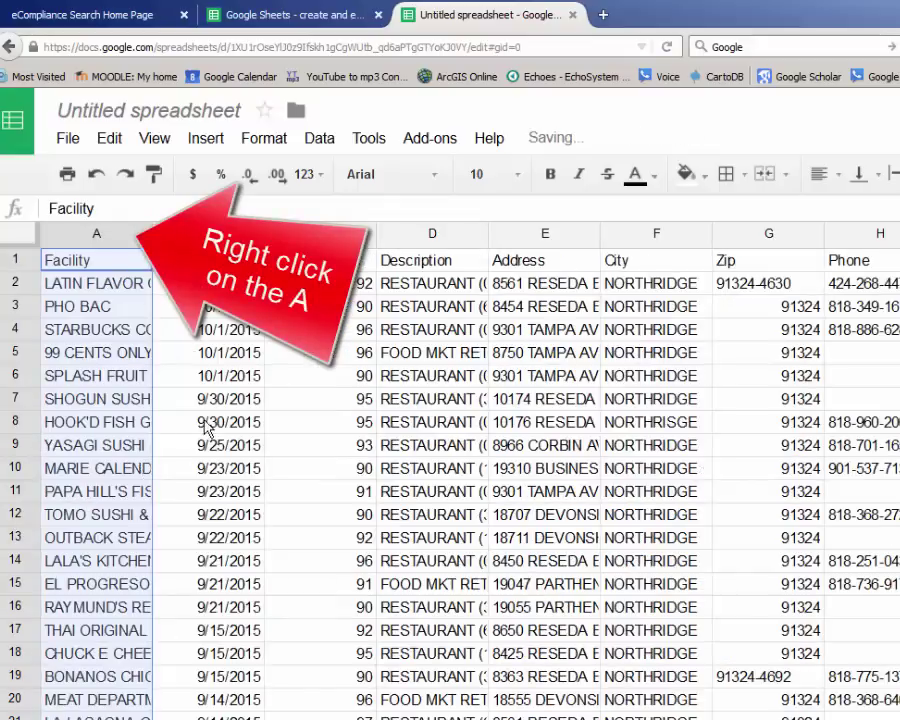
pyautogui.click(207, 423)
# Widen the Facility and Description columns to fit their text
pyautogui.moveTo(153, 237); pyautogui.dragTo(237, 247)
pyautogui.click(100, 284)
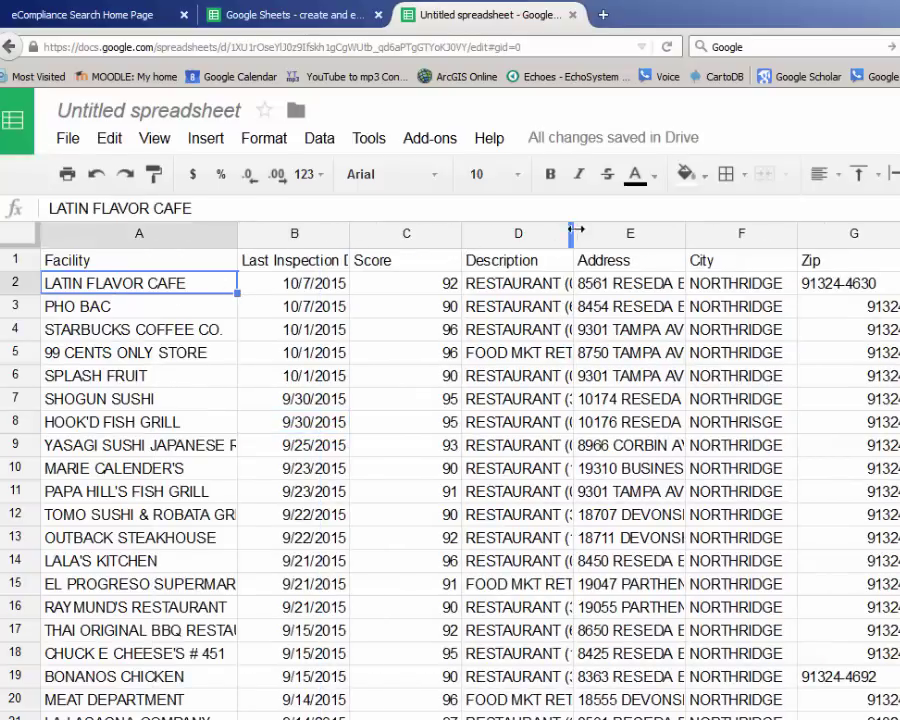
pyautogui.moveTo(571, 233); pyautogui.dragTo(621, 233)
# Select the Address, City and Zip headings, then select cell I2 beside the data
pyautogui.click(697, 268)
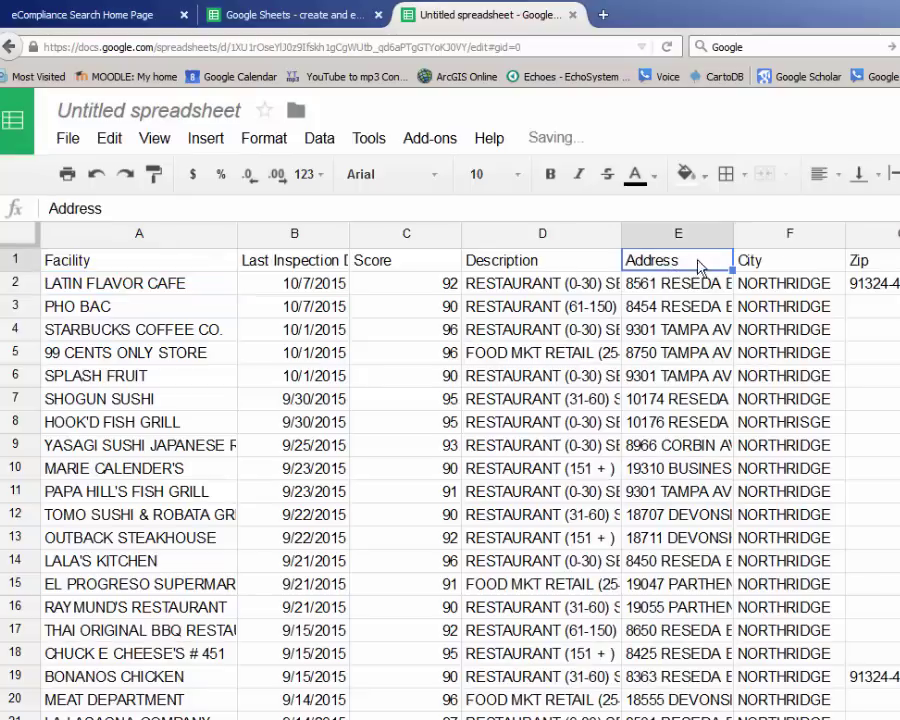
pyautogui.moveTo(697, 268); pyautogui.dragTo(899, 668)
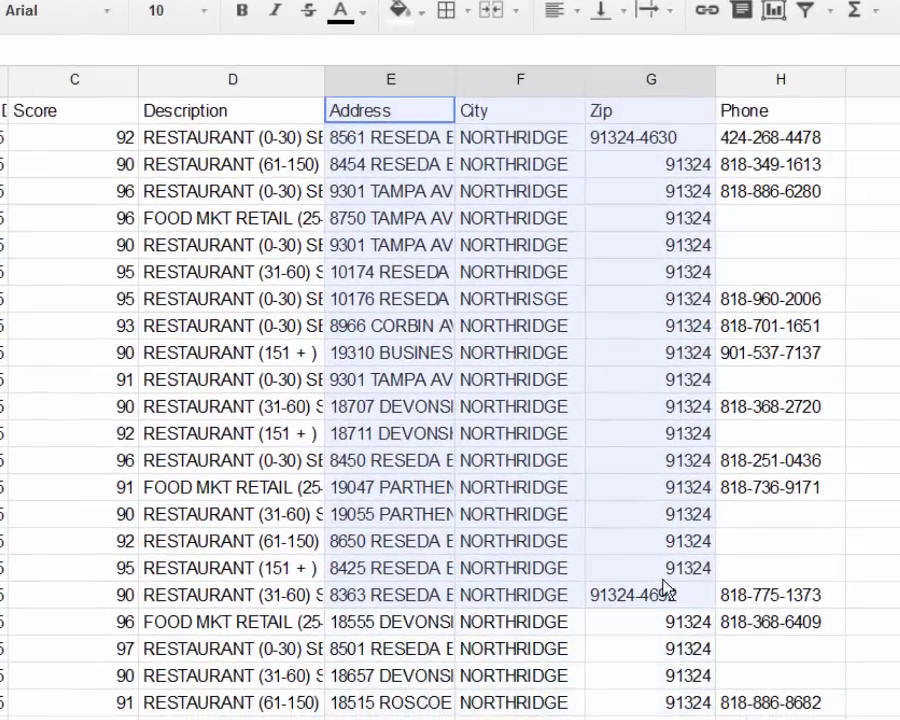
pyautogui.moveTo(663, 585); pyautogui.dragTo(664, 136)
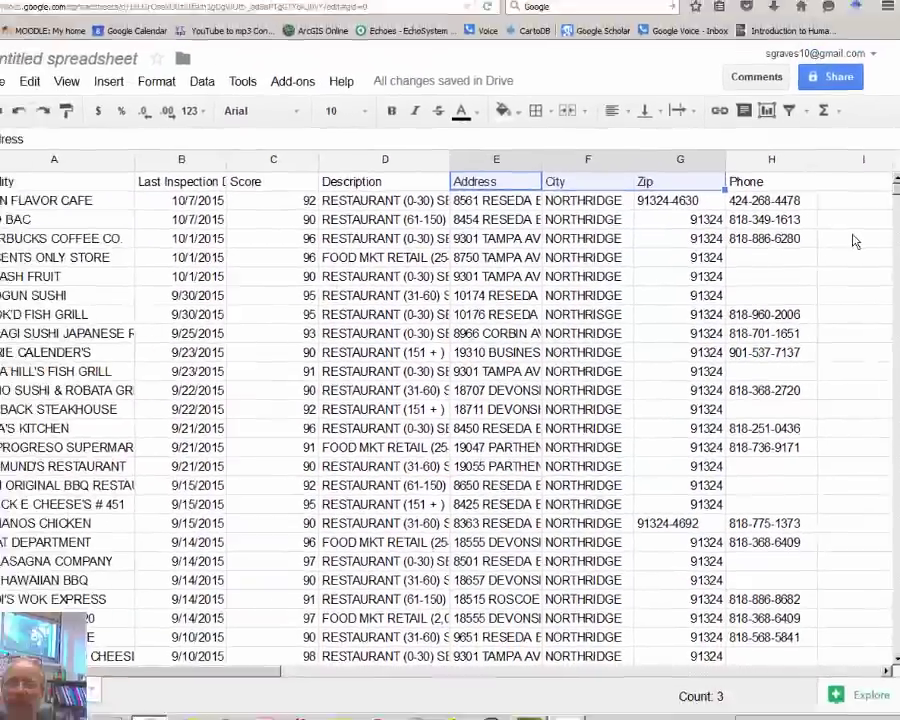
pyautogui.click(848, 196)
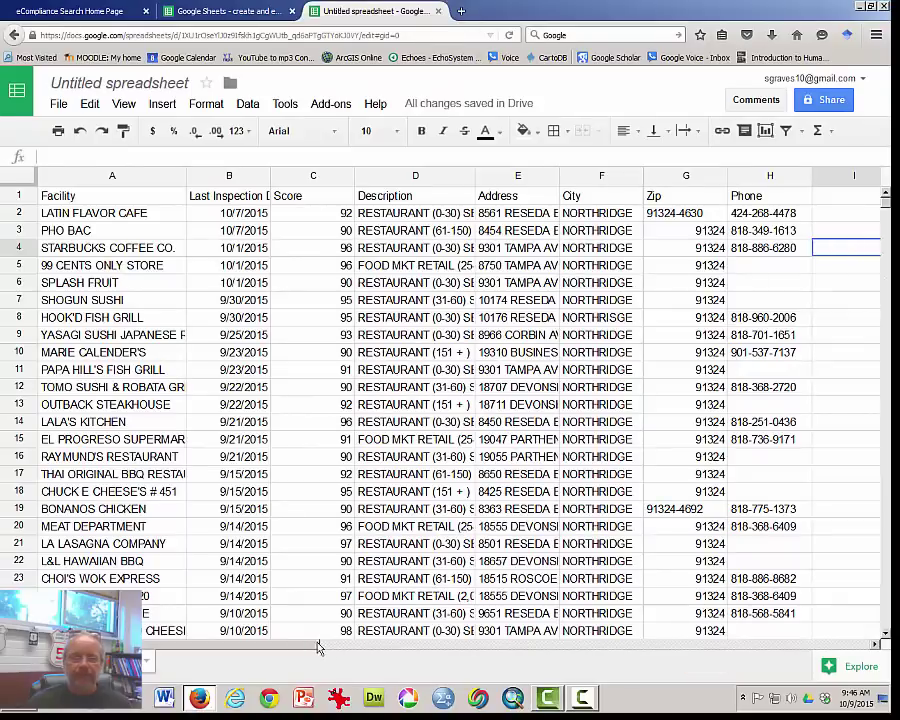
pyautogui.moveTo(362, 648); pyautogui.dragTo(552, 646)
pyautogui.click(537, 213)
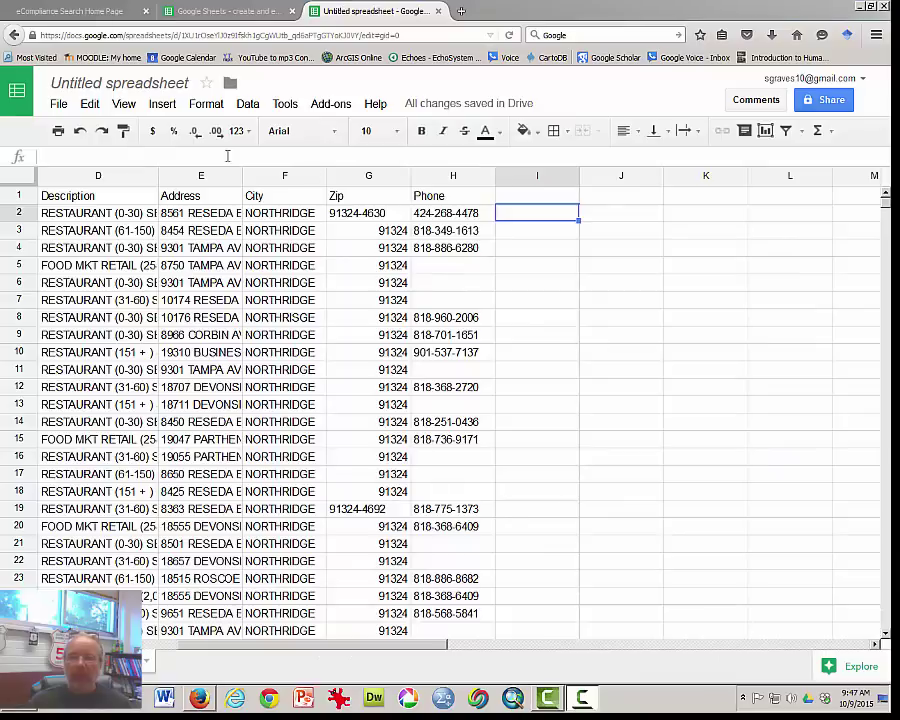
# Launch Geocode by Awesome Table and insert a Full Address column merging Address, City and Zip
pyautogui.click(328, 105)
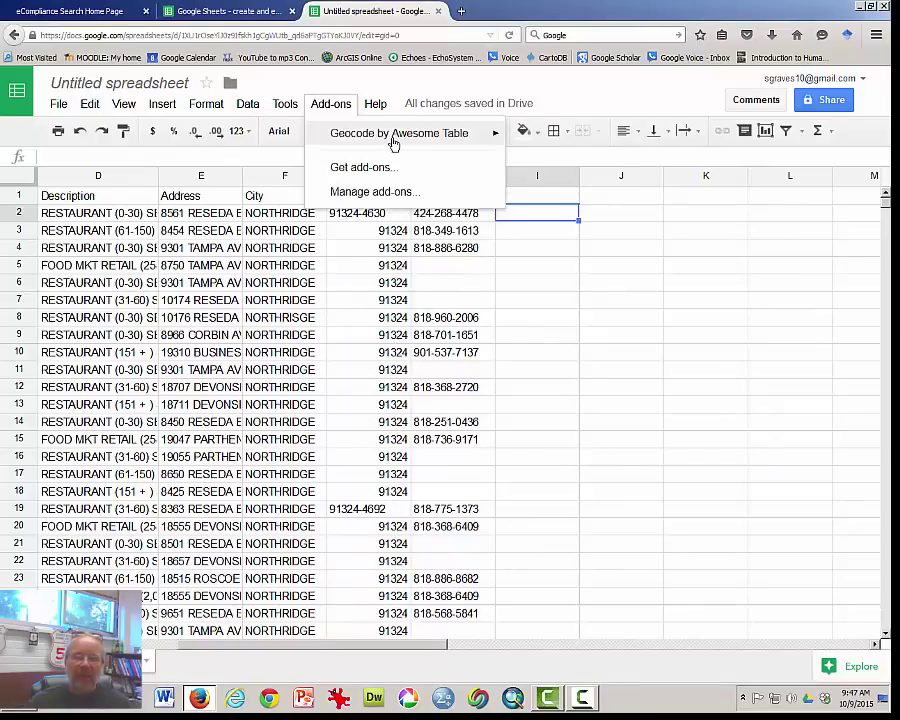
pyautogui.moveTo(393, 142)
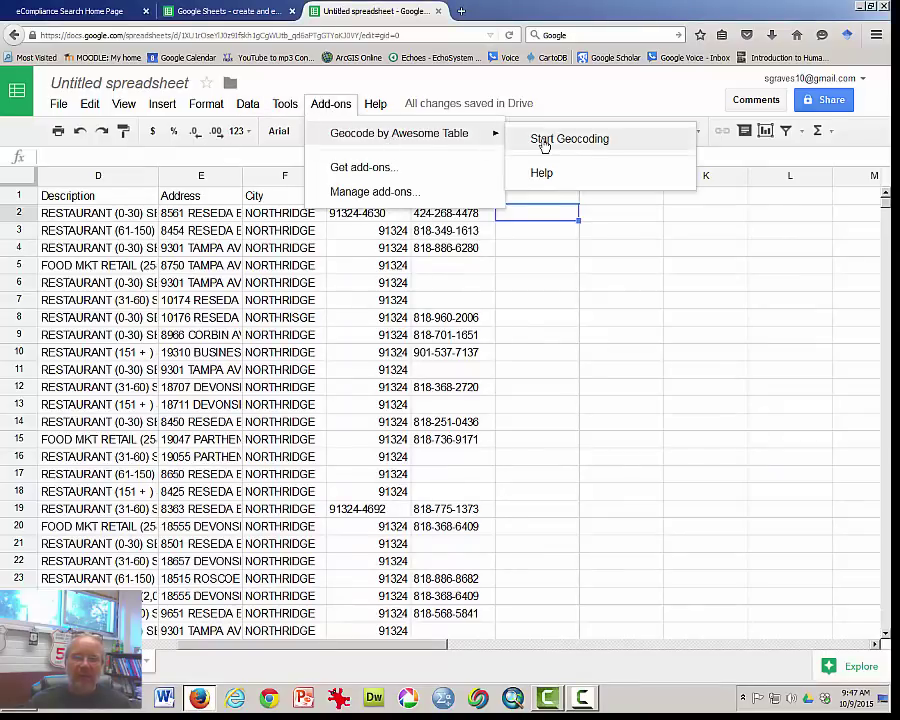
pyautogui.click(544, 146)
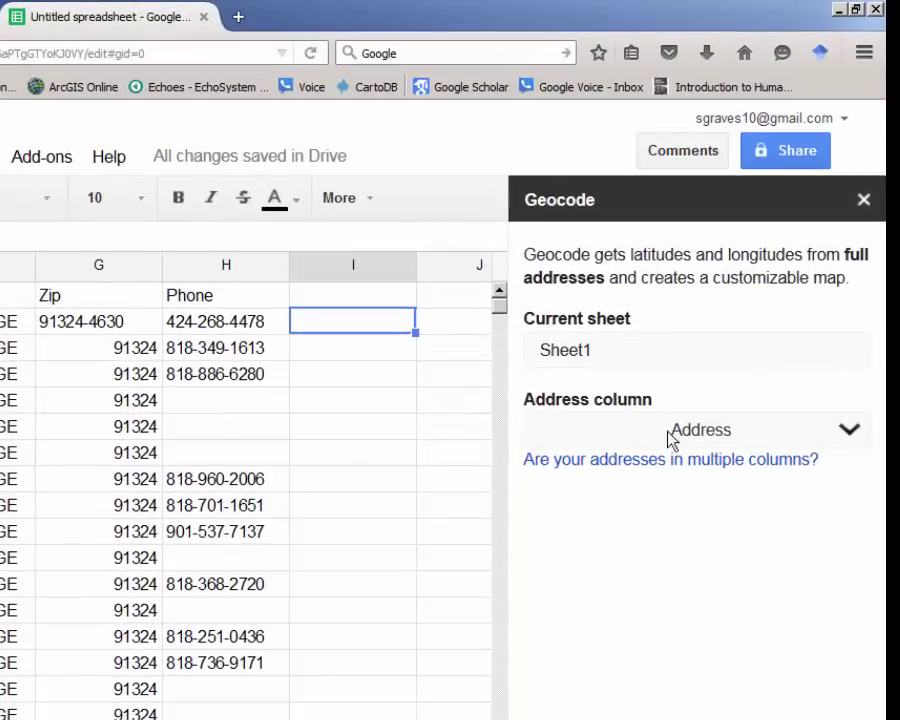
pyautogui.click(631, 473)
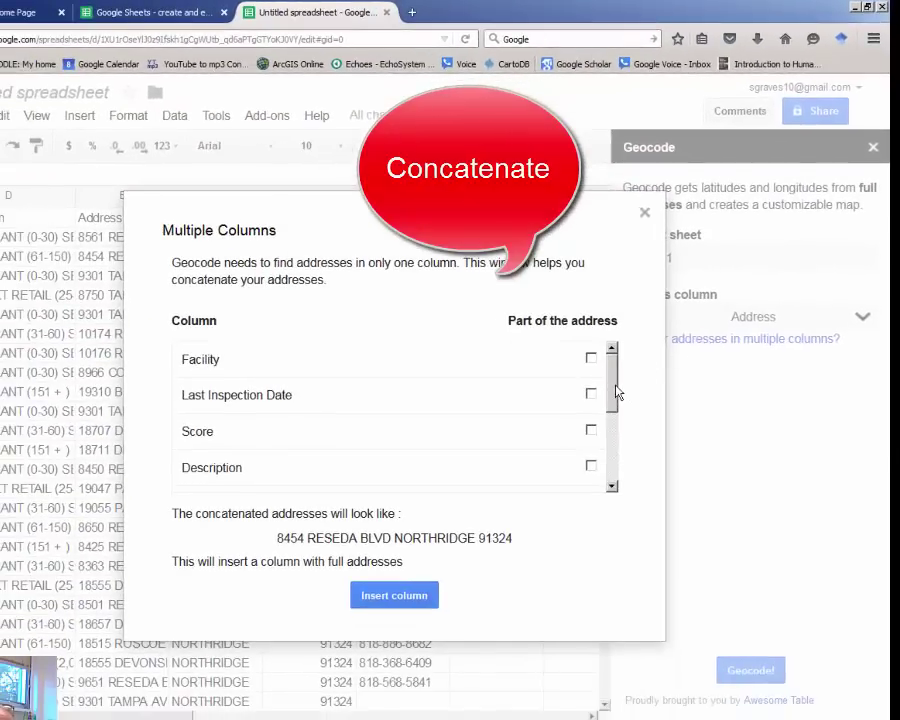
pyautogui.moveTo(616, 393); pyautogui.dragTo(616, 472)
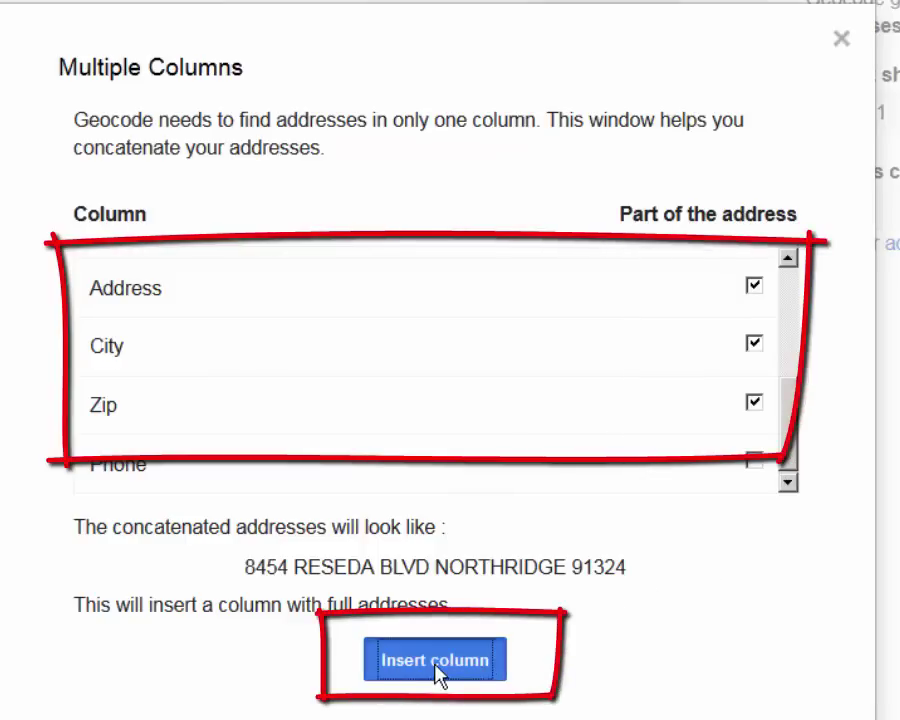
pyautogui.click(434, 664)
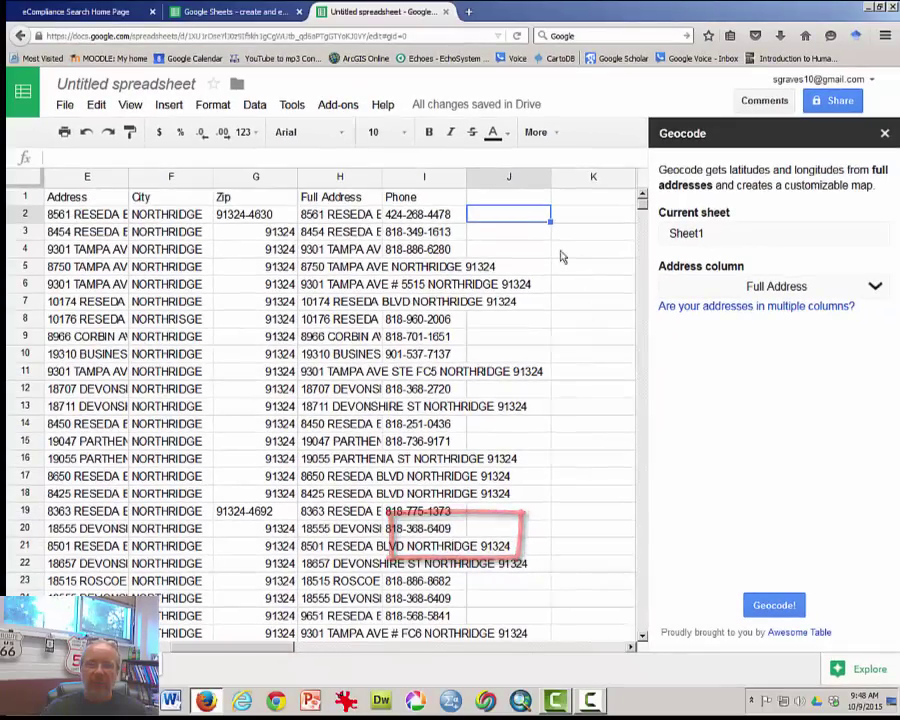
# Widen and select the Full Address column, then geocode all 100 addresses to latitude and longitude
pyautogui.moveTo(379, 171); pyautogui.dragTo(549, 170)
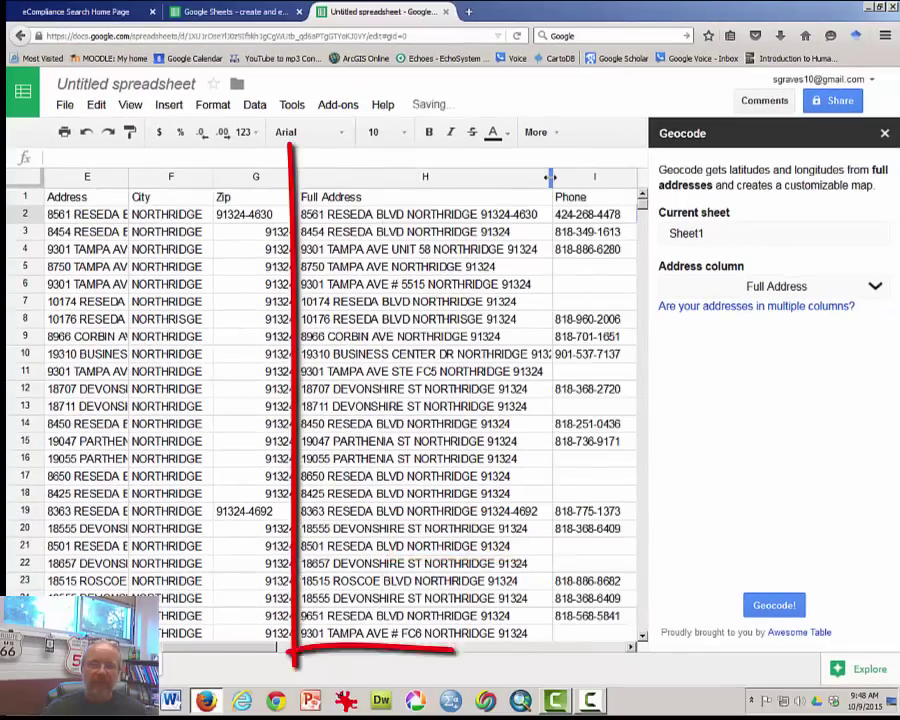
pyautogui.click(415, 198)
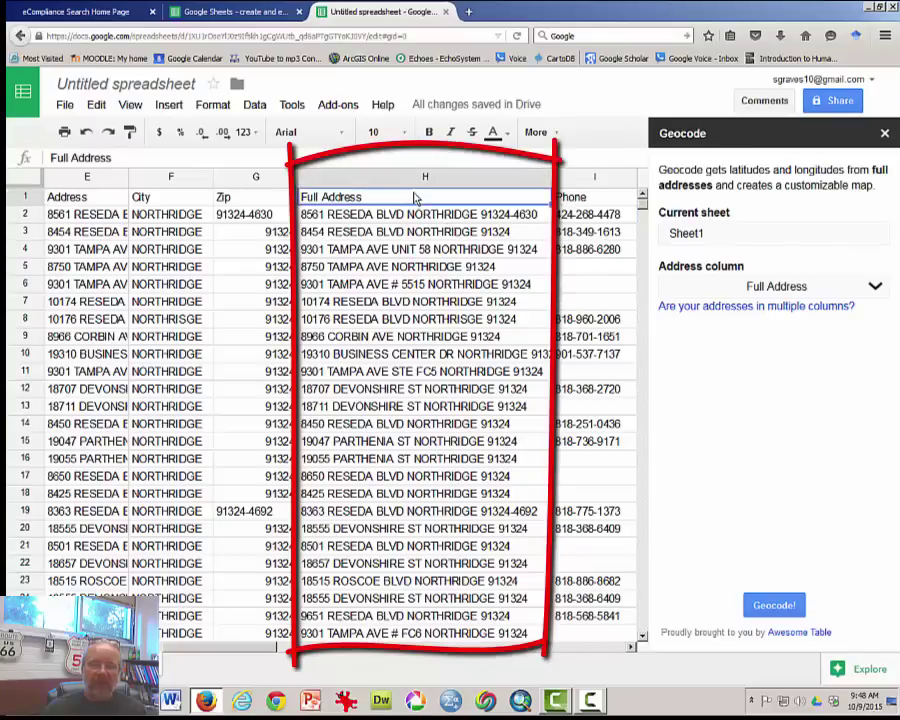
pyautogui.hotkey('ctrl', 'shift', 'Down')
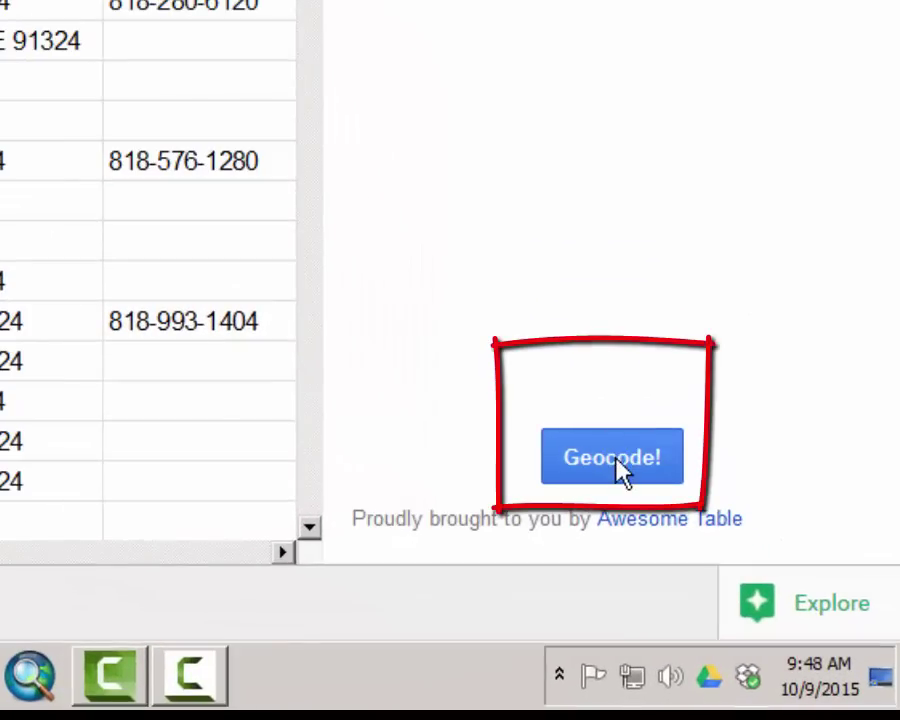
pyautogui.click(697, 536)
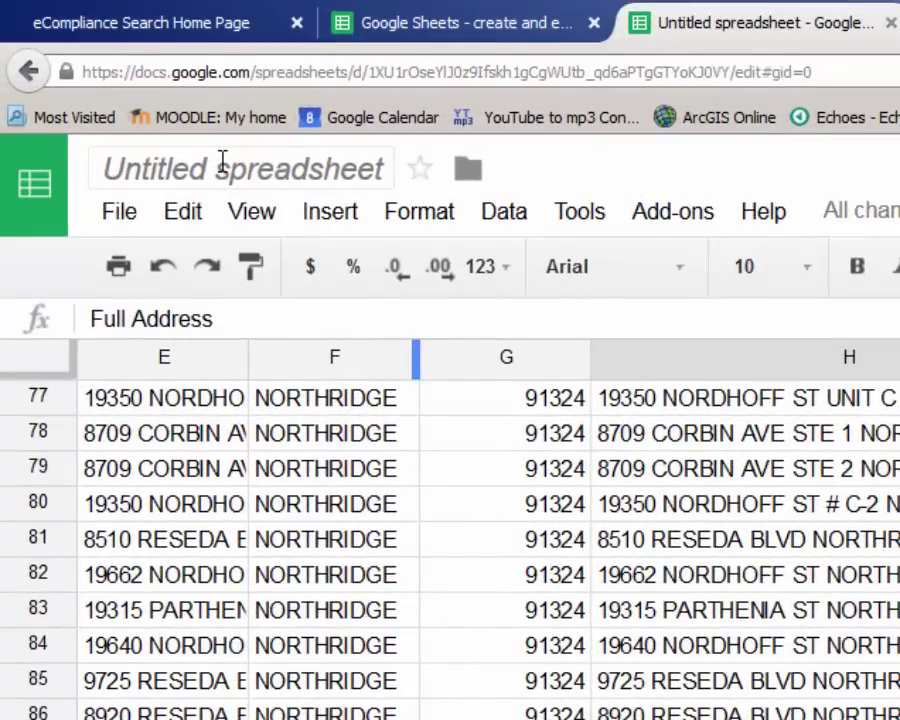
# Rename the untitled Google Sheets spreadsheet to 'Northridge REstaurants'
pyautogui.click(222, 161)
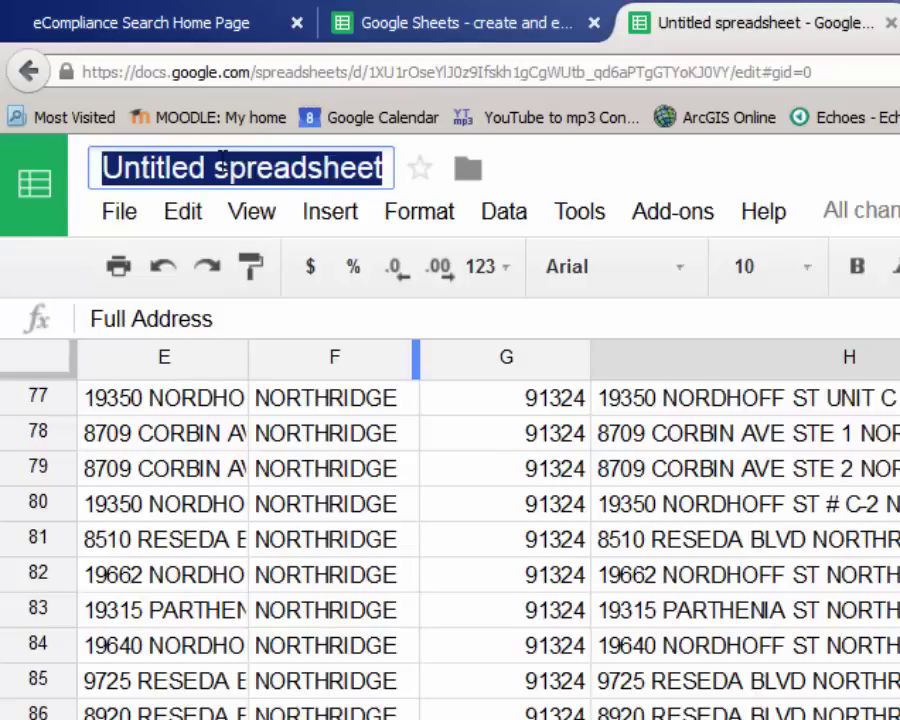
pyautogui.write('Northridge')
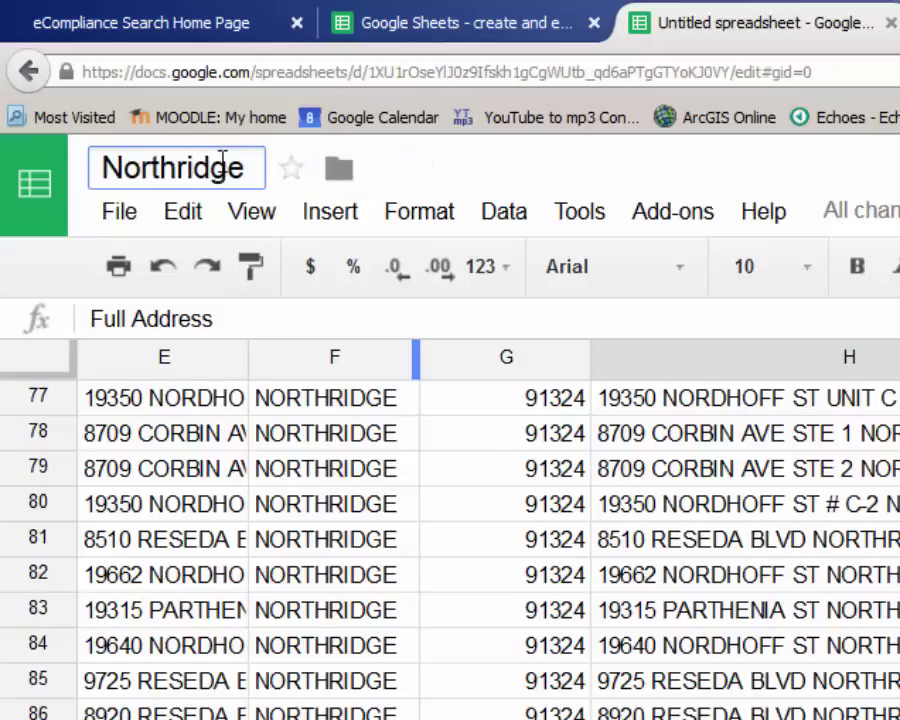
pyautogui.write(' REstaurants')
pyautogui.press('Return')
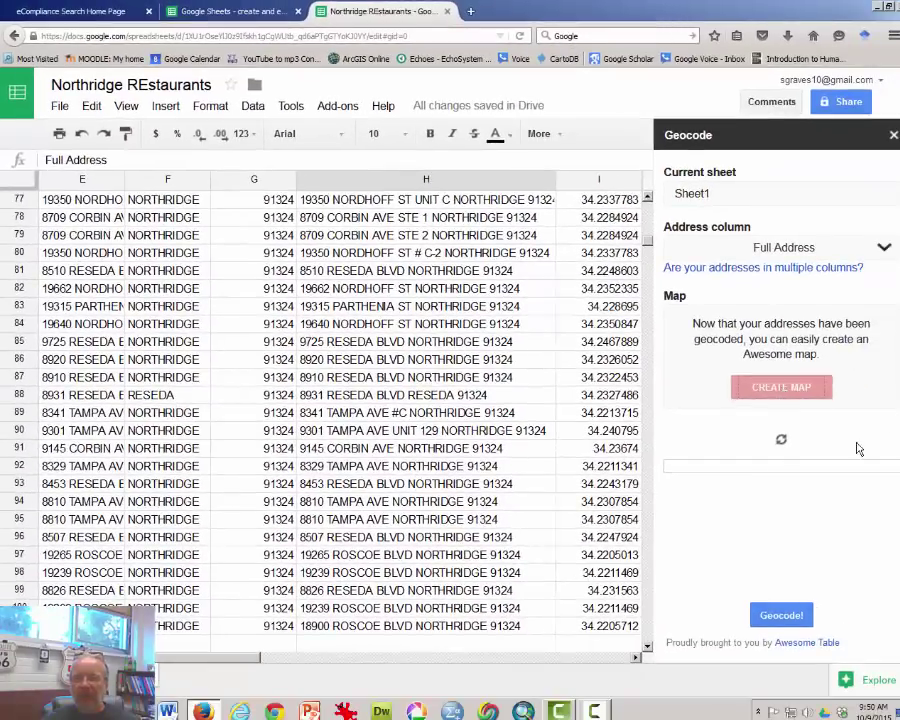
# Create an Awesome Table map from the geocoded restaurant addresses
pyautogui.click(830, 388)
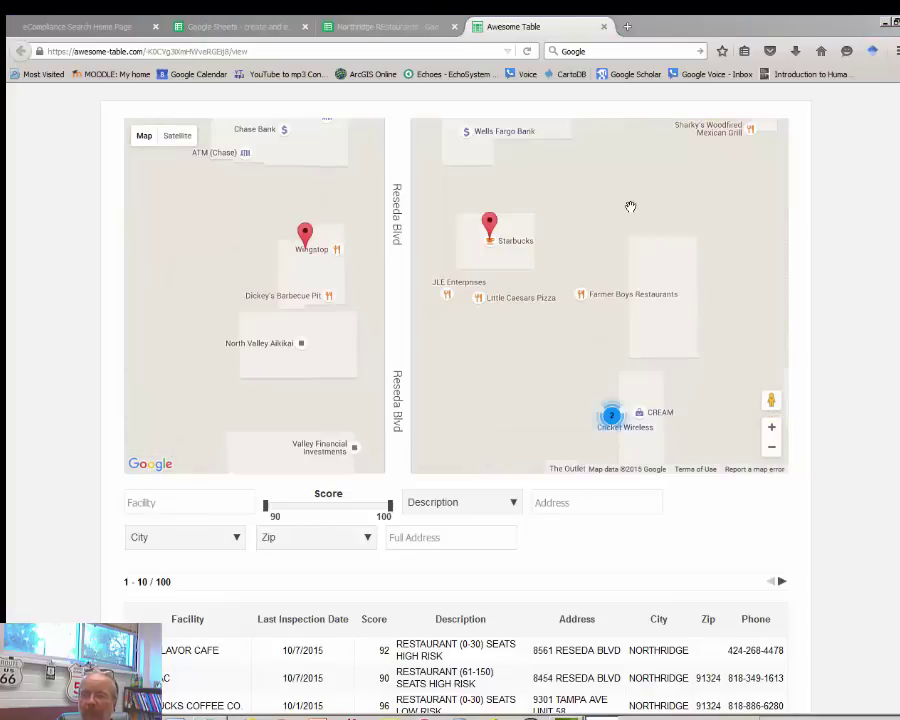
# Close the map tab, download the sheet as Microsoft Excel (.xlsx) and open it in Excel
pyautogui.click(605, 27)
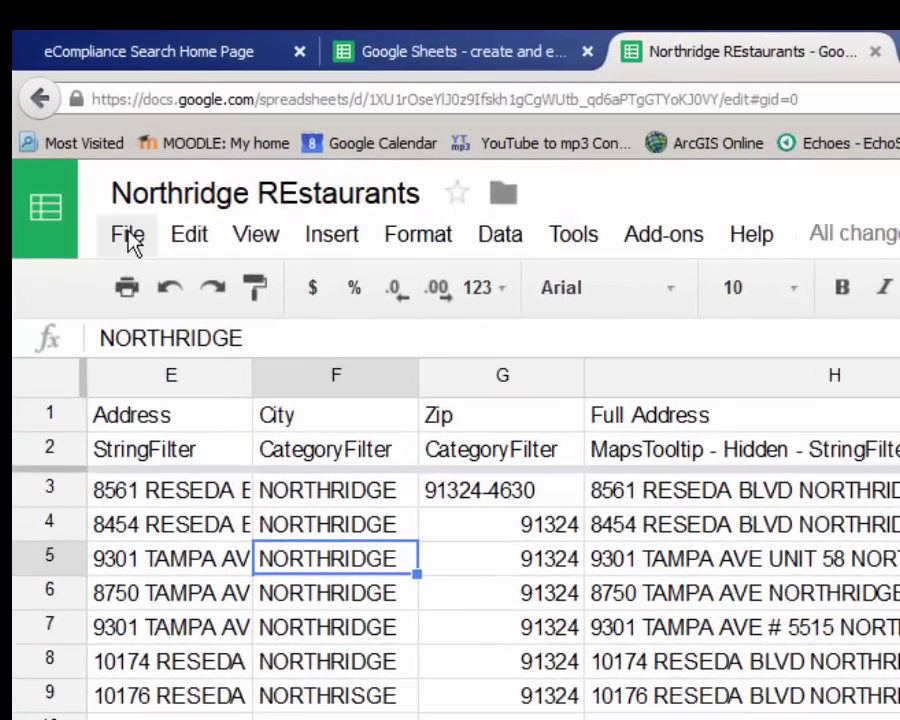
pyautogui.click(128, 236)
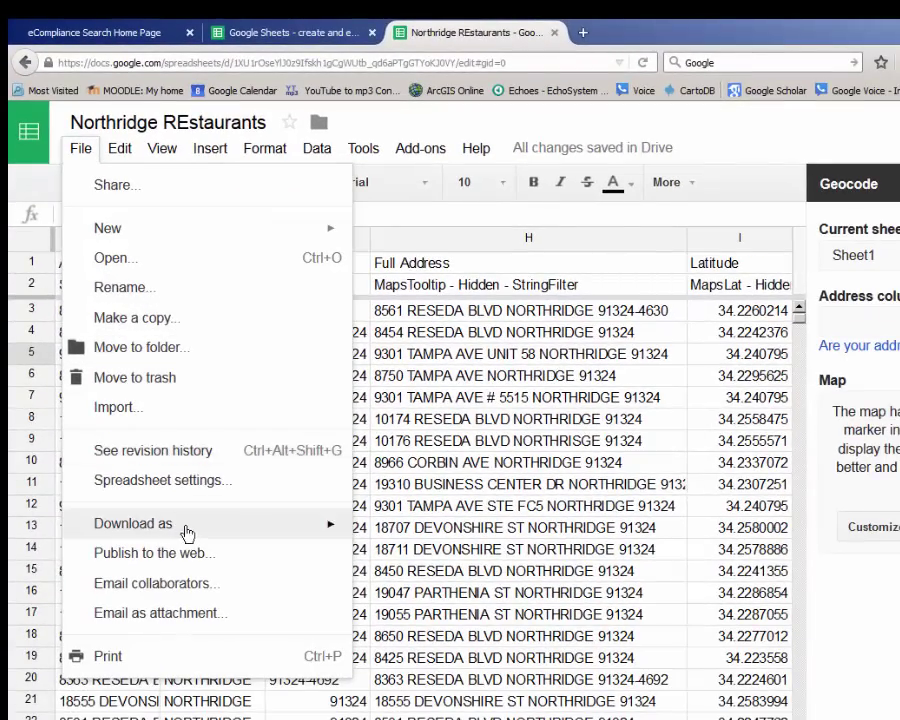
pyautogui.moveTo(187, 528)
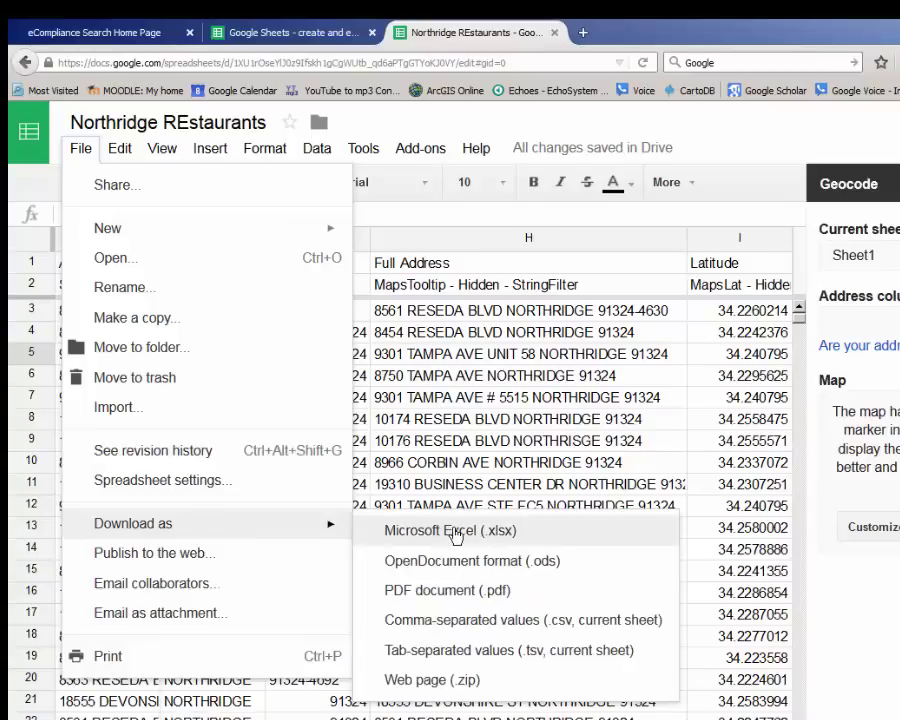
pyautogui.click(451, 531)
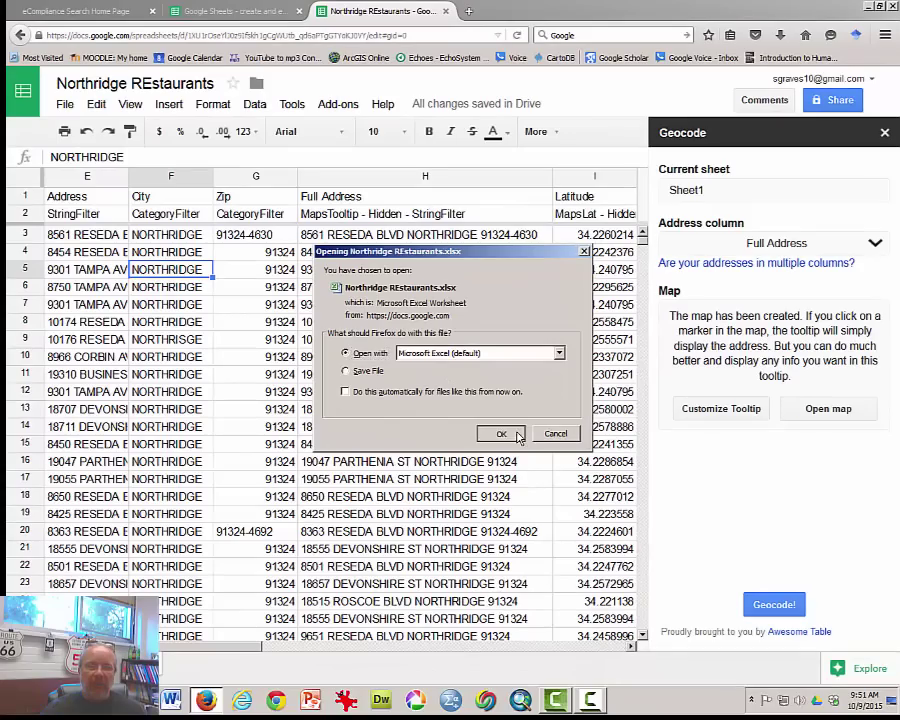
pyautogui.click(502, 433)
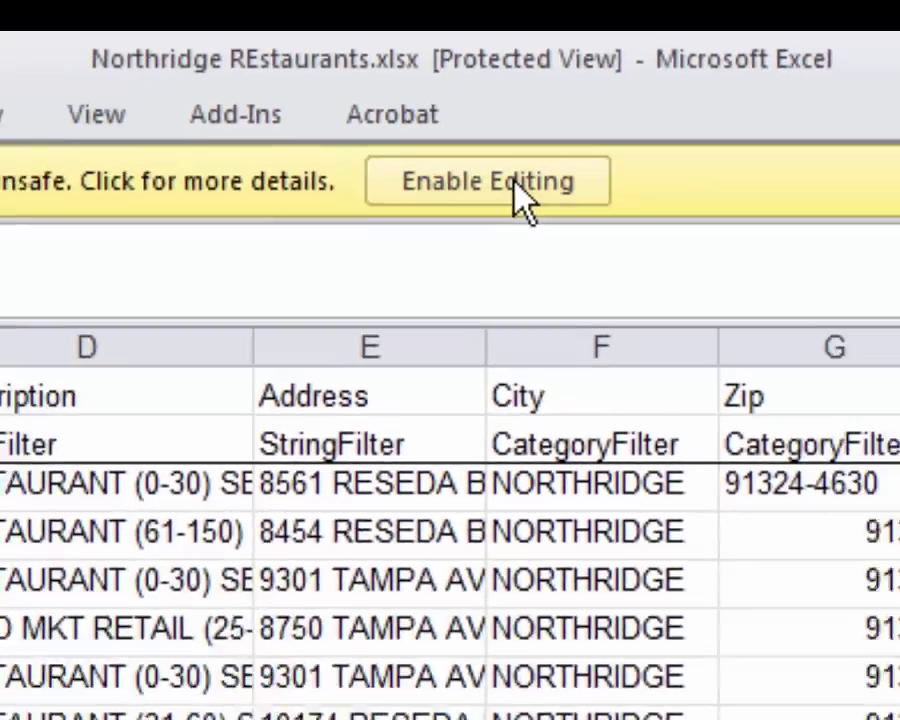
pyautogui.click(540, 250)
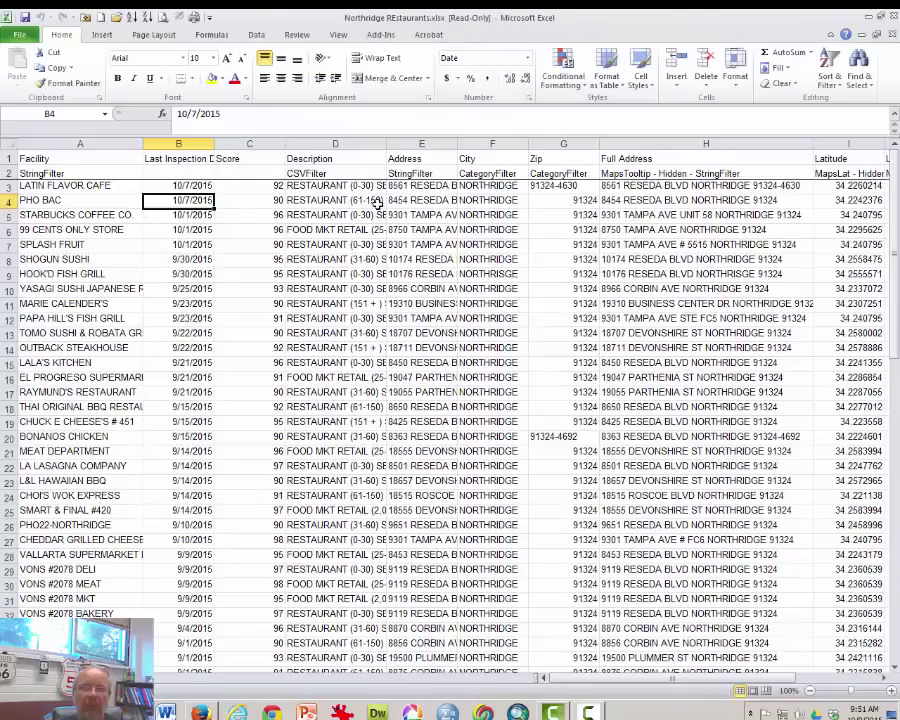
pyautogui.press('Right')
pyautogui.press('Right')
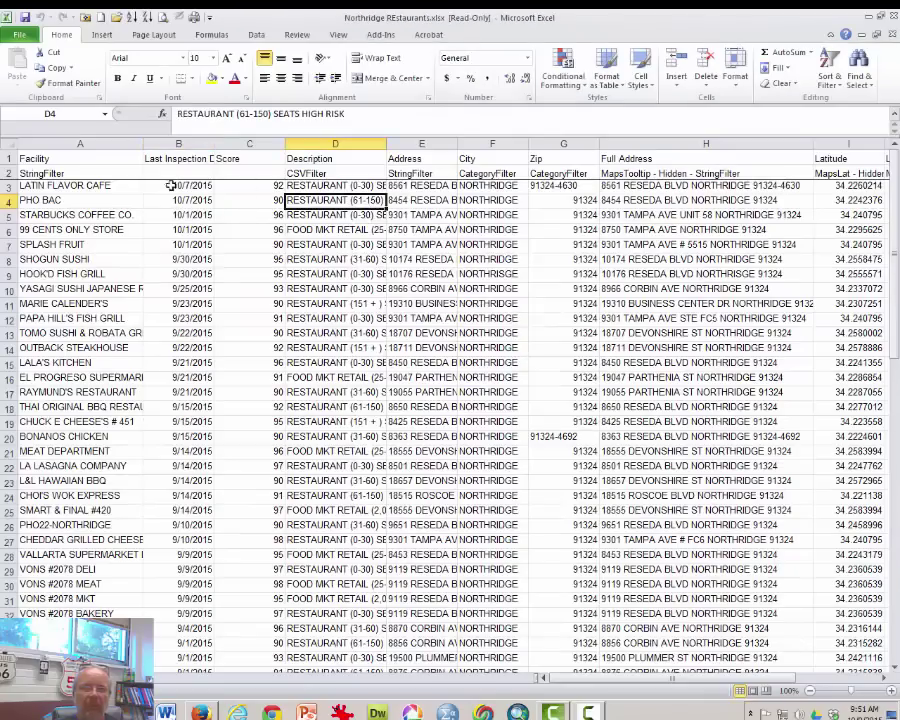
pyautogui.hotkey('ctrl', 'Home')
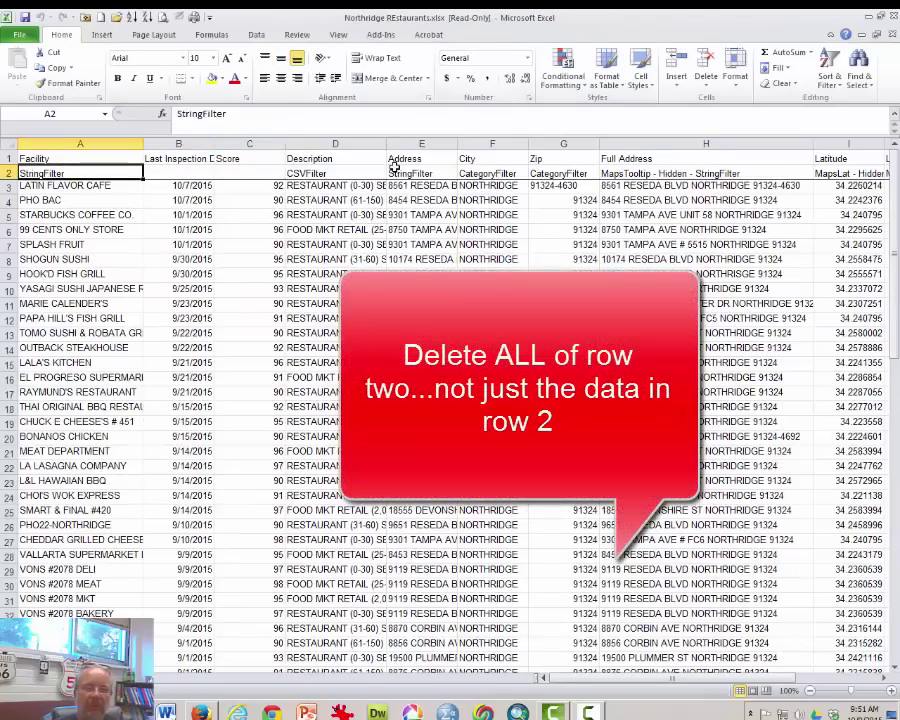
pyautogui.hotkey('shift', 'space')
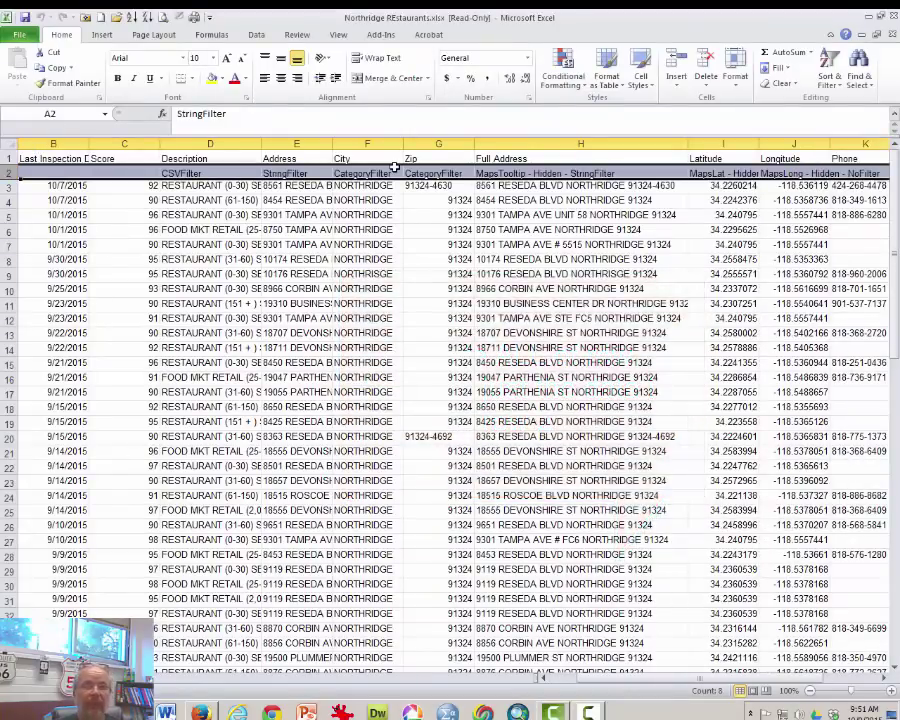
pyautogui.hotkey('alt', 'r')
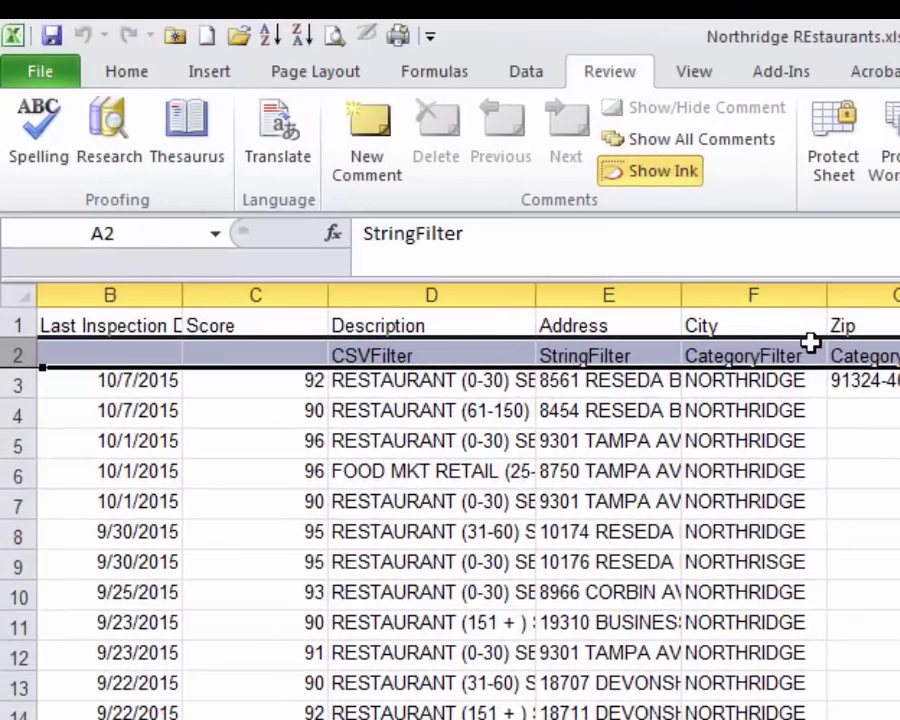
pyautogui.click(126, 71)
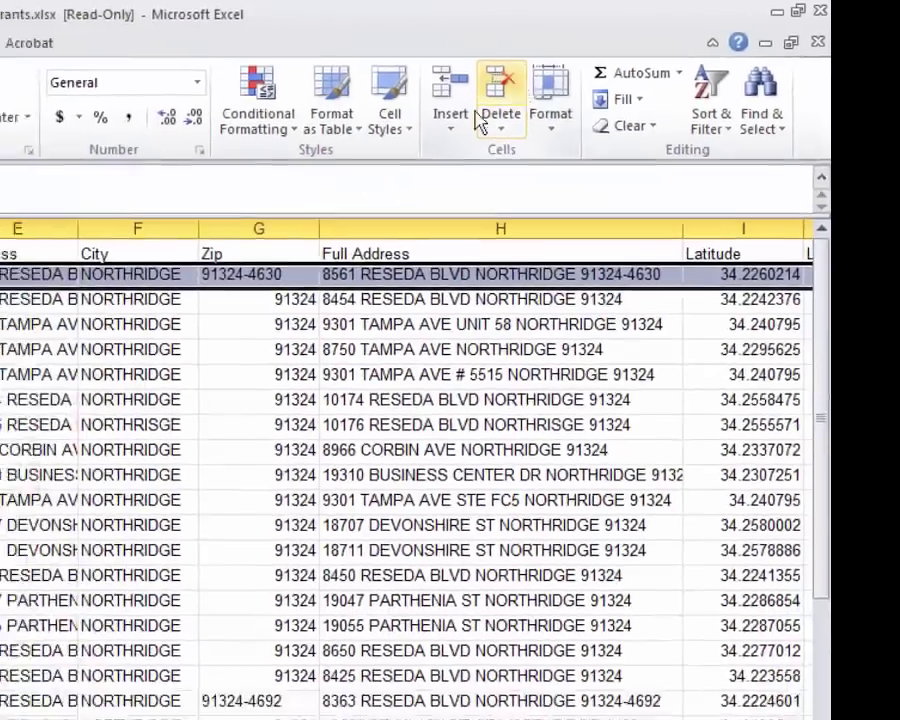
pyautogui.click(280, 342)
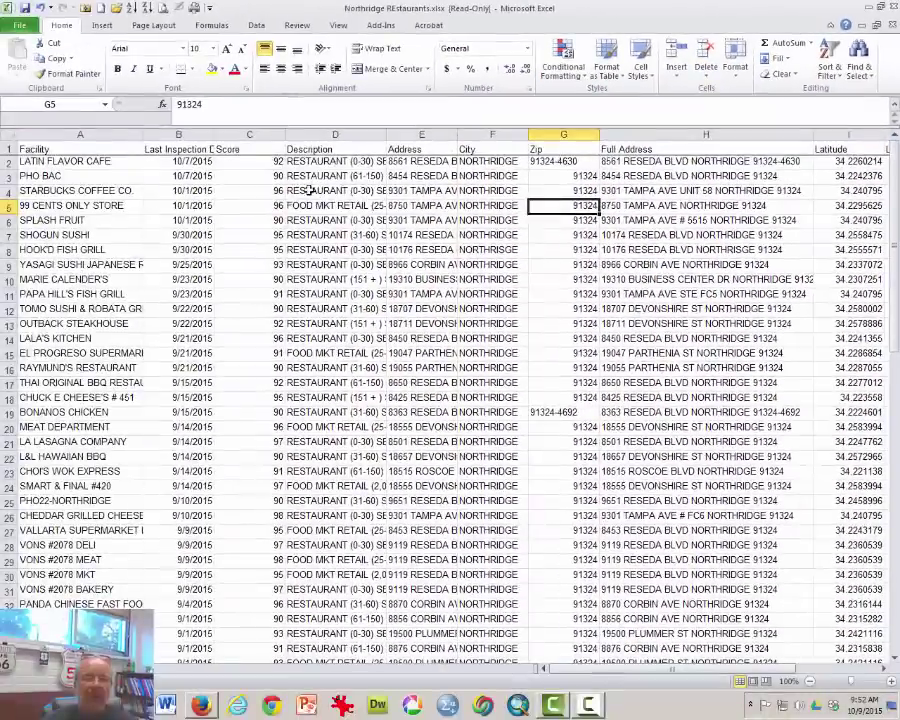
pyautogui.moveTo(309, 189); pyautogui.dragTo(330, 176)
pyautogui.press('Up')
pyautogui.press('Up')
pyautogui.press('Up')
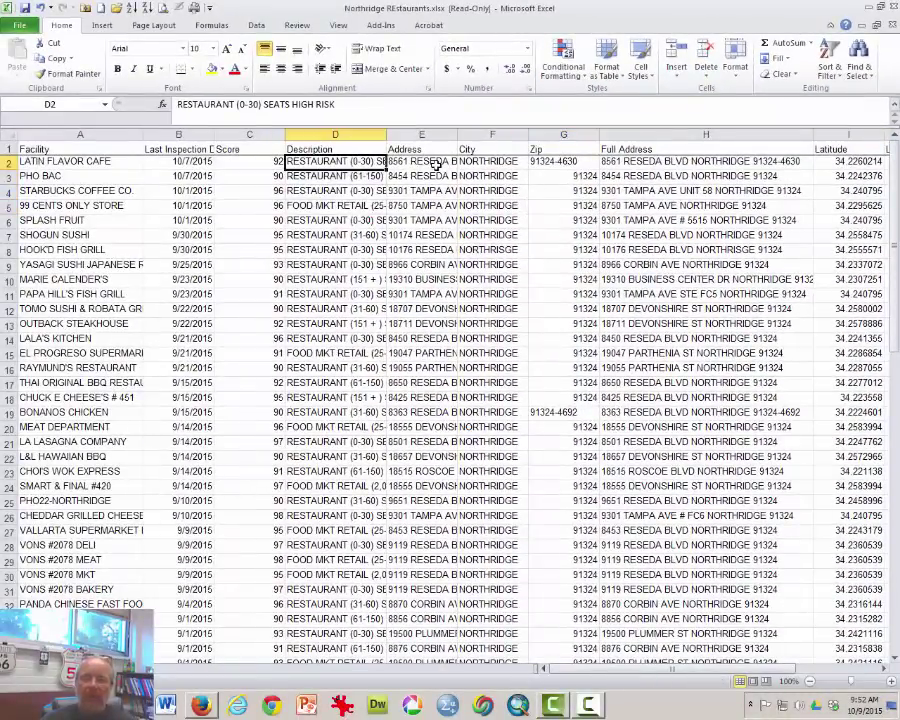
pyautogui.press('Right')
pyautogui.press('Right')
pyautogui.press('Right')
pyautogui.press('Right')
pyautogui.press('Right')
pyautogui.press('Right')
pyautogui.press('Left')
pyautogui.hotkey('shift', 'Right')
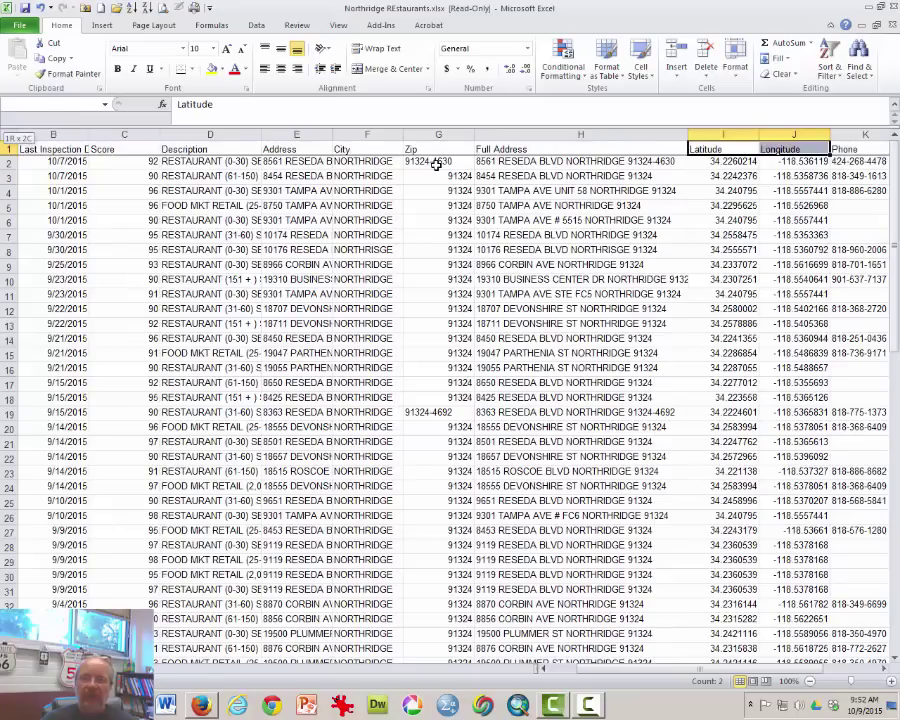
pyautogui.hotkey('ctrl', 'shift', 'Down')
pyautogui.hotkey('shift', 'BackSpace')
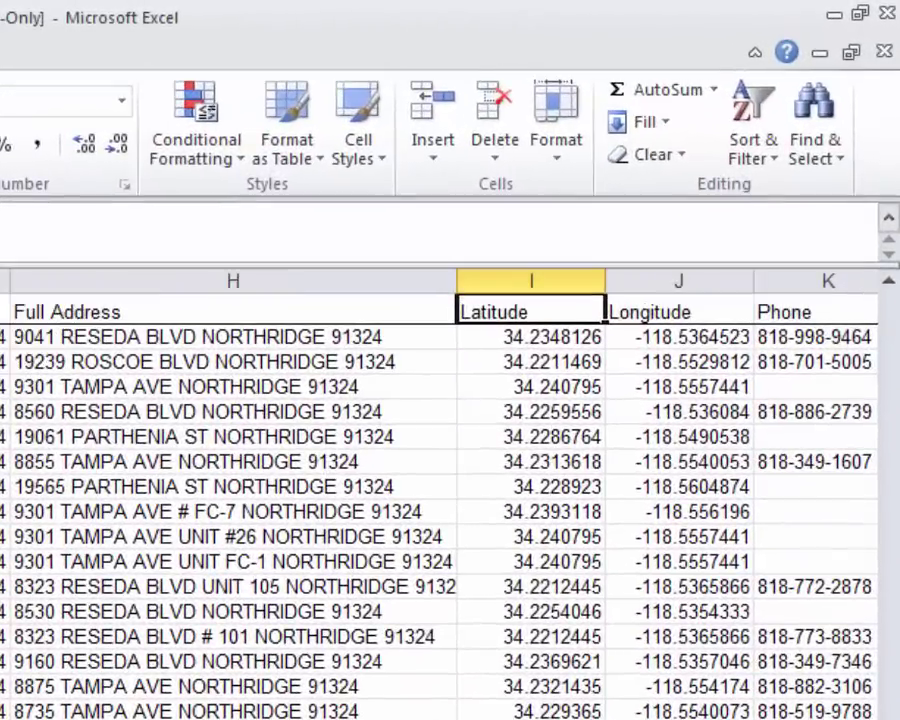
pyautogui.press('super')
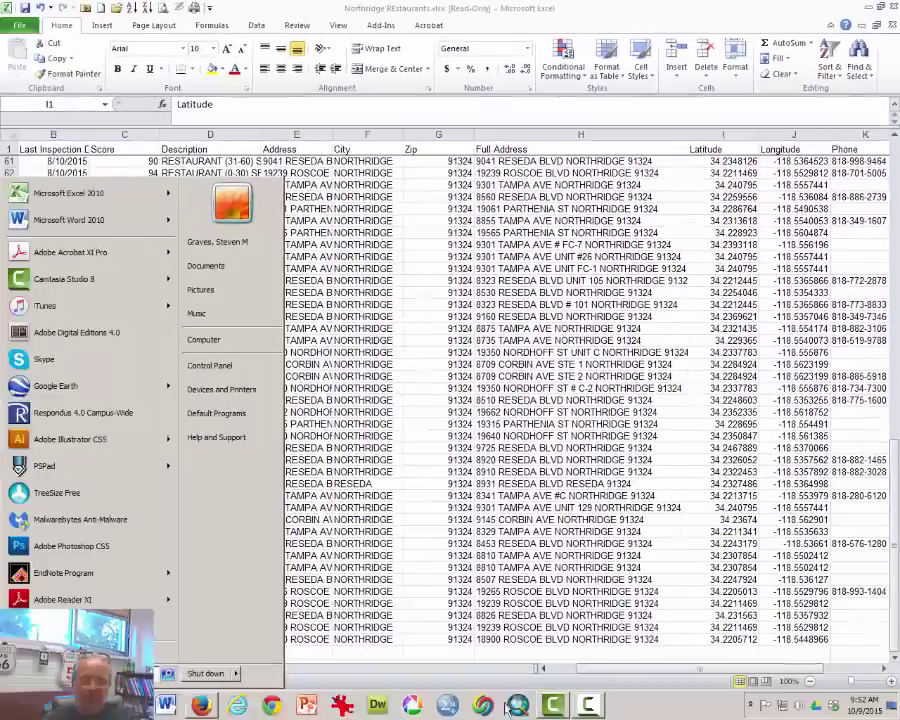
# Dismiss the startup dialogs and open the SFV_Bus_Analyst_Lab_A.mxd map document
pyautogui.click(360, 498)
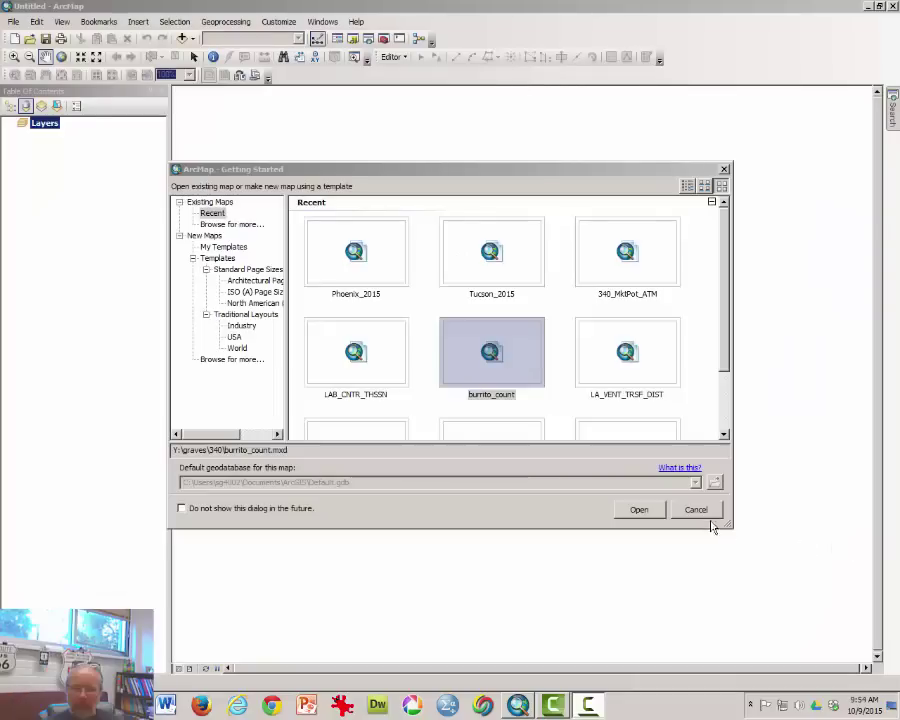
pyautogui.click(697, 510)
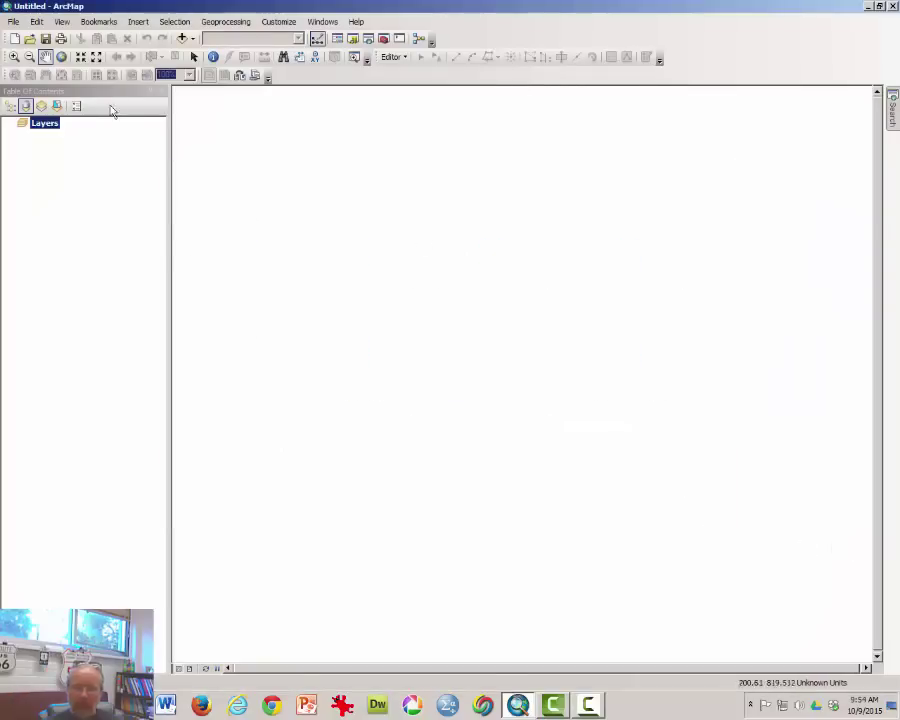
pyautogui.click(32, 40)
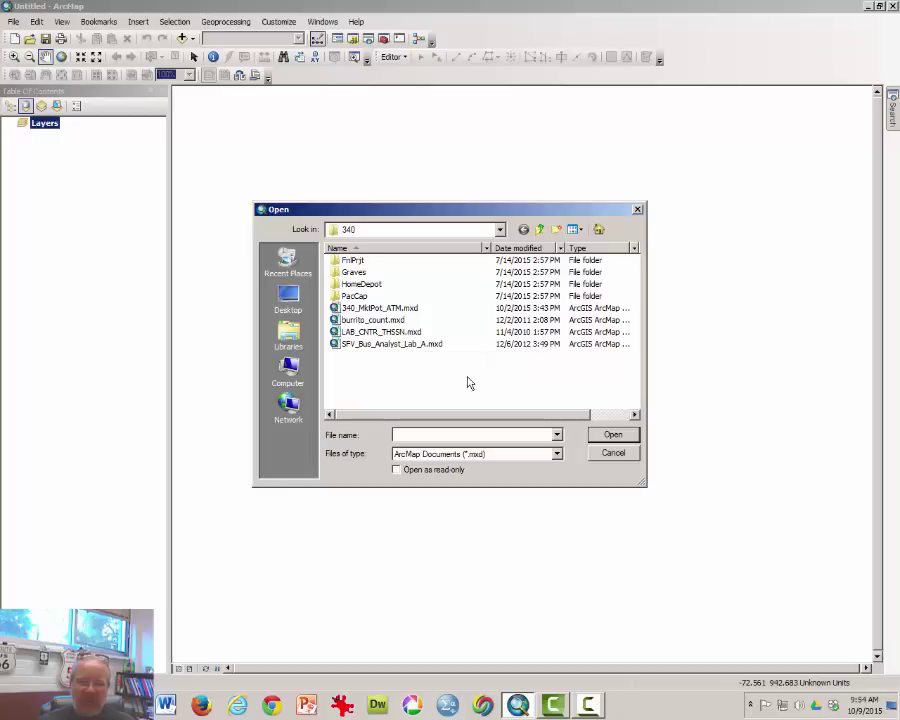
pyautogui.click(405, 344)
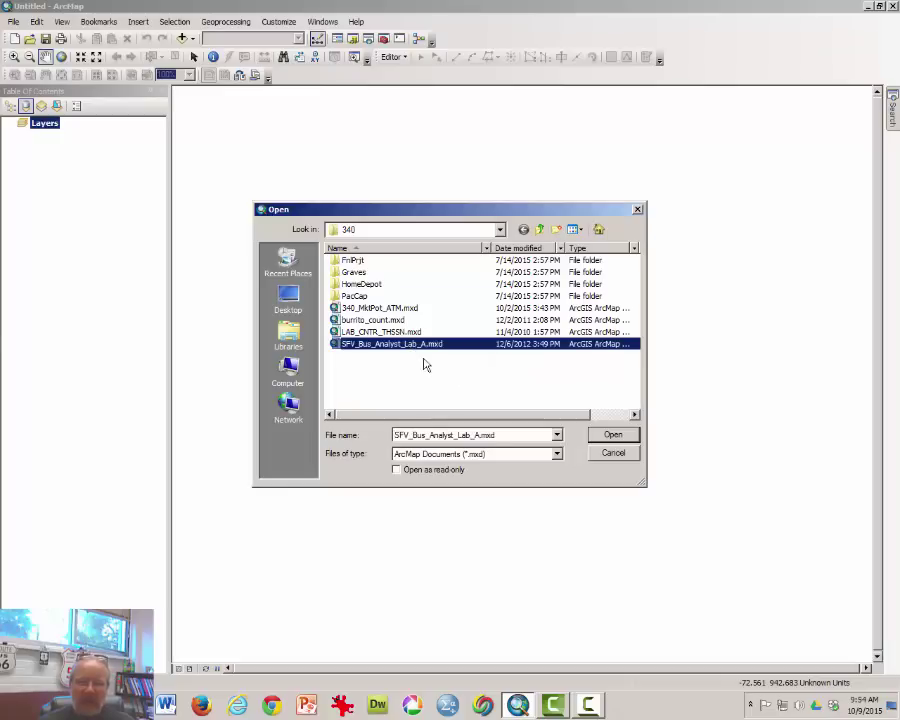
pyautogui.click(614, 438)
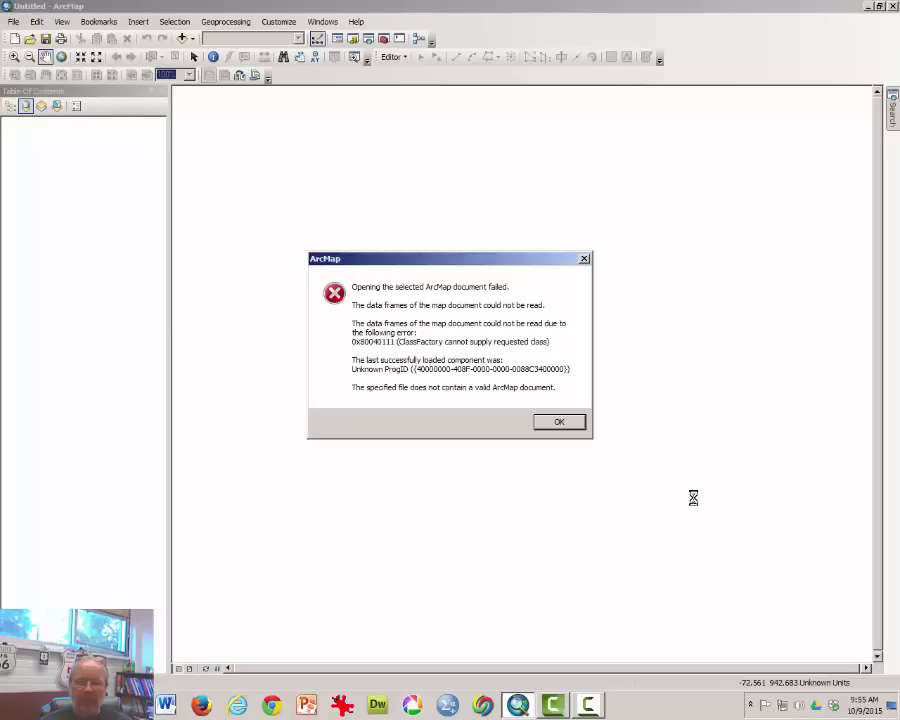
# Acknowledge the failed-to-open error and zoom into the central SFV_REGION_ZIPS zip codes
pyautogui.click(567, 426)
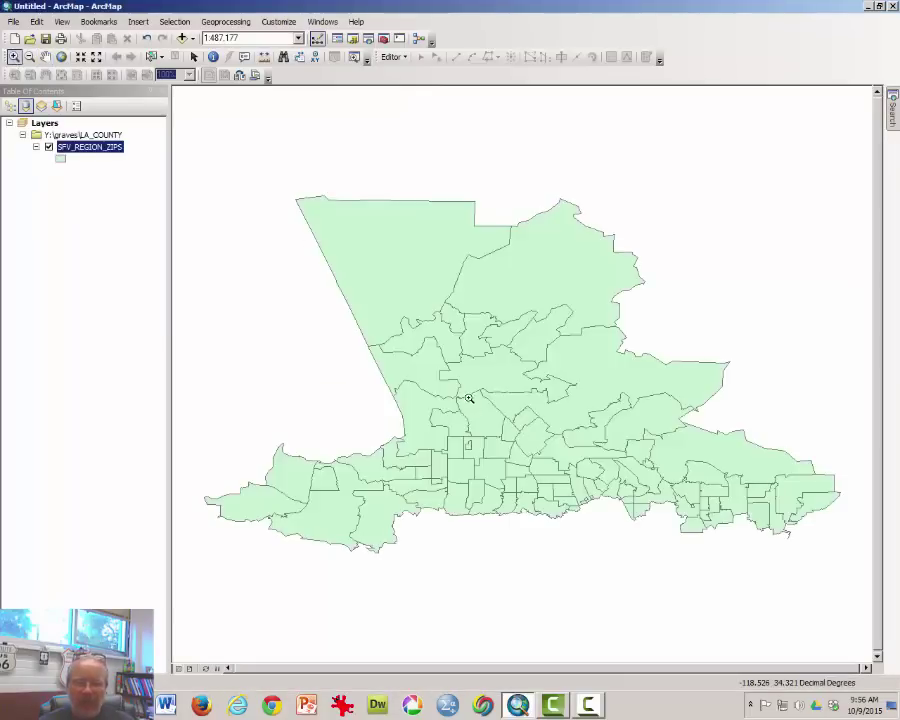
pyautogui.moveTo(434, 406); pyautogui.dragTo(520, 504)
pyautogui.moveTo(350, 182); pyautogui.dragTo(640, 558)
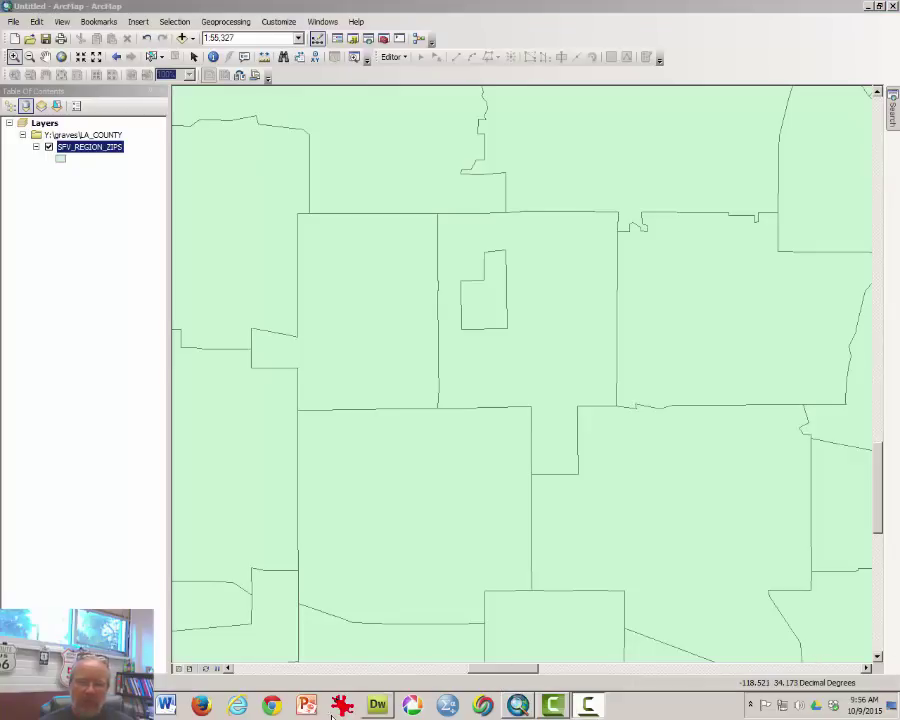
# Save the restaurant workbook as Norhridge_restaurans.xlsx in the C:\maps folder
pyautogui.hotkey('alt', 'Tab')
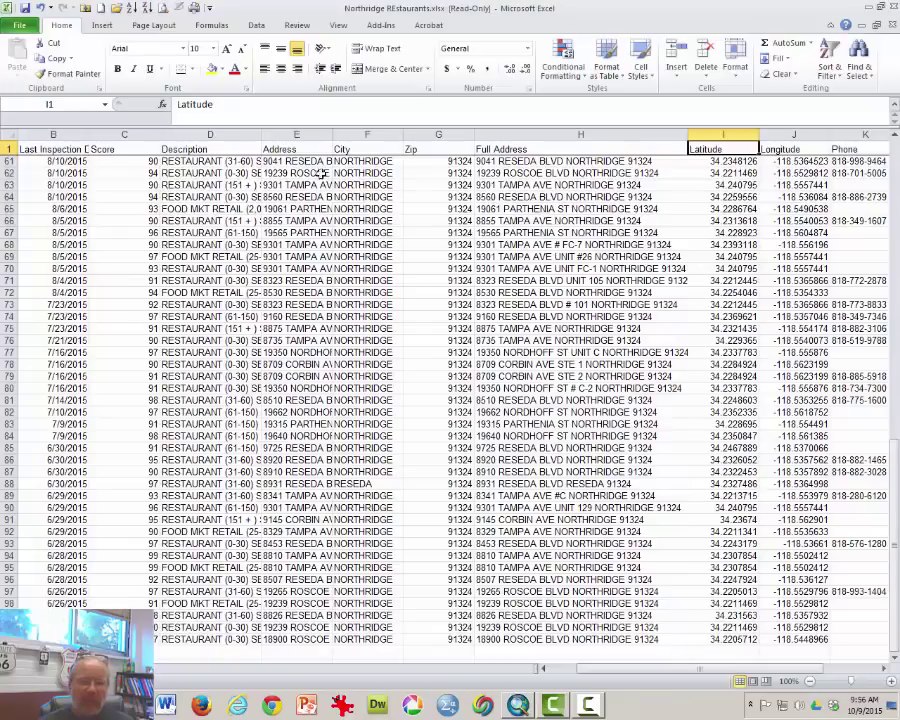
pyautogui.click(20, 26)
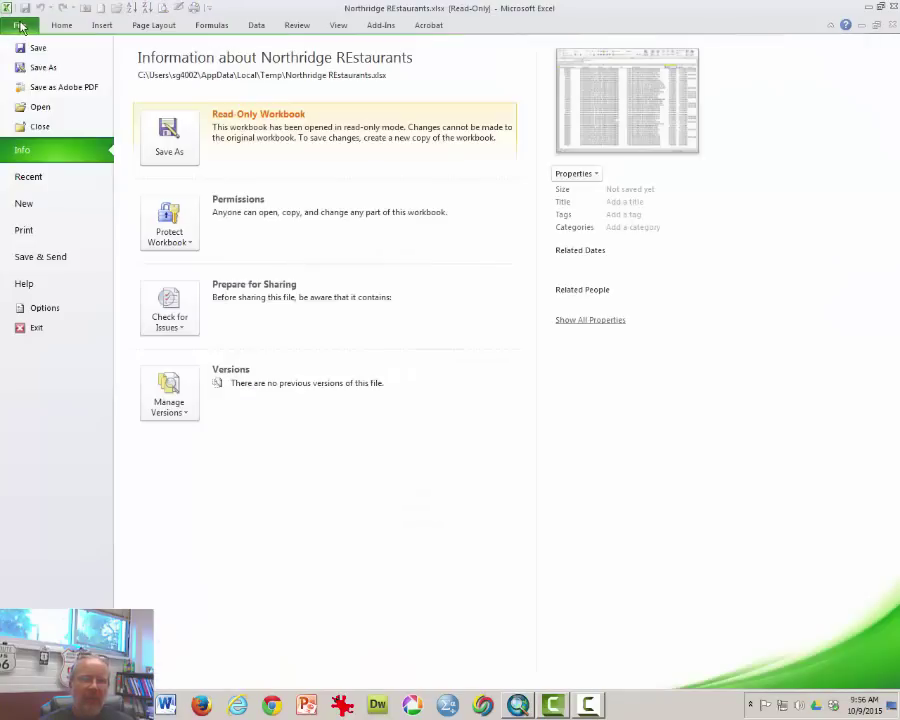
pyautogui.click(50, 66)
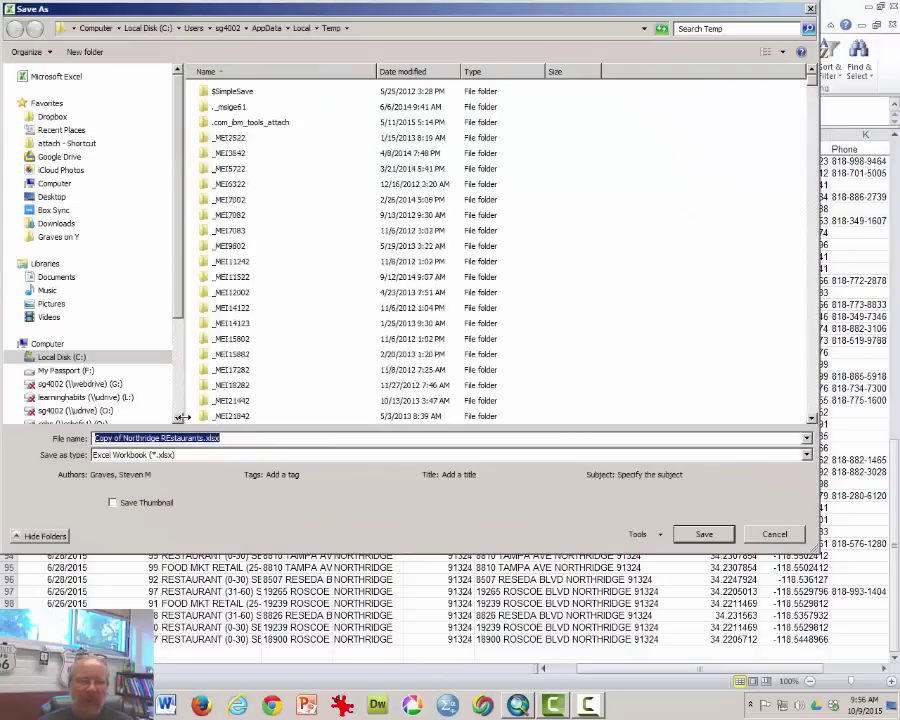
pyautogui.click(64, 356)
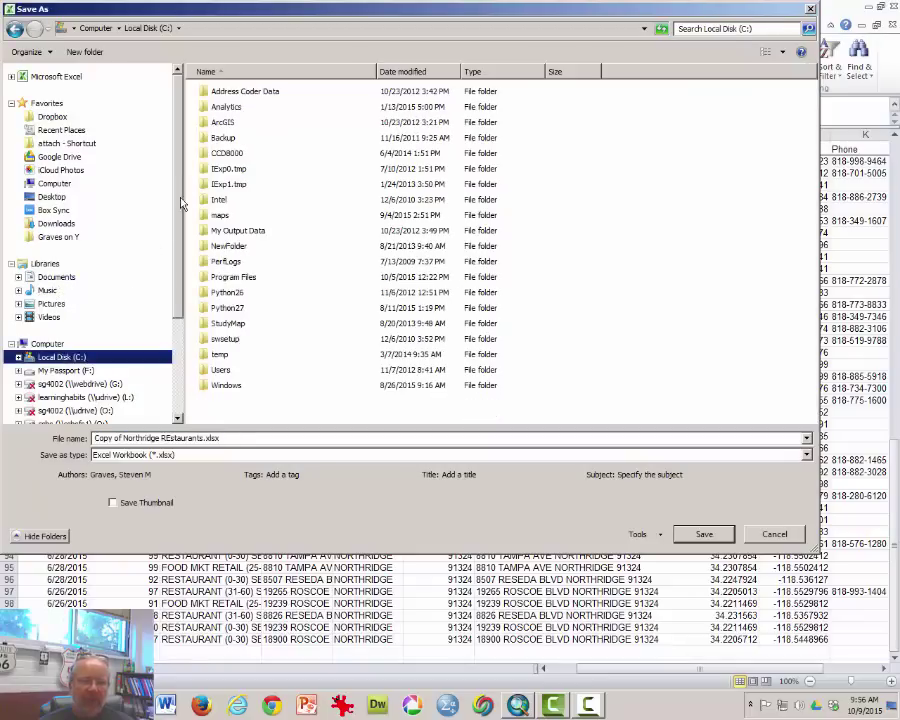
pyautogui.doubleClick(223, 217)
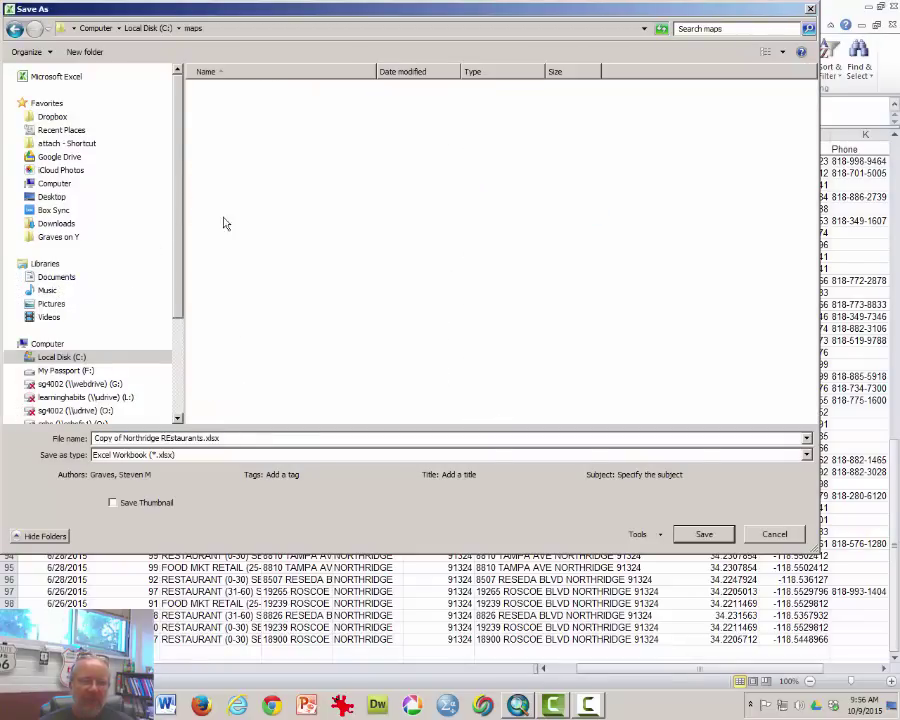
pyautogui.tripleClick(125, 438)
pyautogui.click(125, 438)
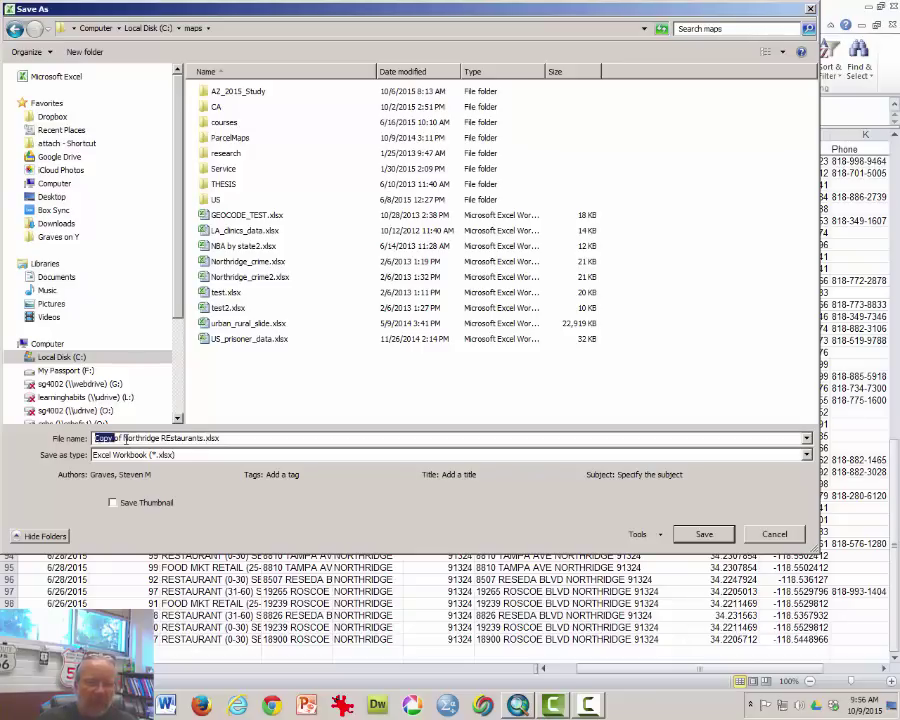
pyautogui.tripleClick(125, 438)
pyautogui.write('North')
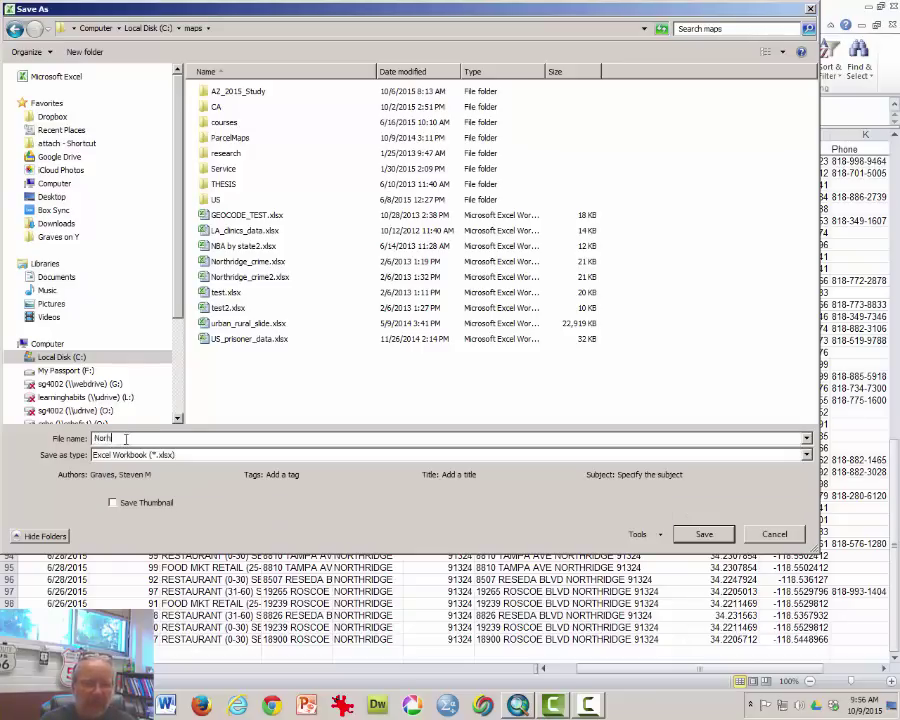
pyautogui.write('ridge_restaurans.x')
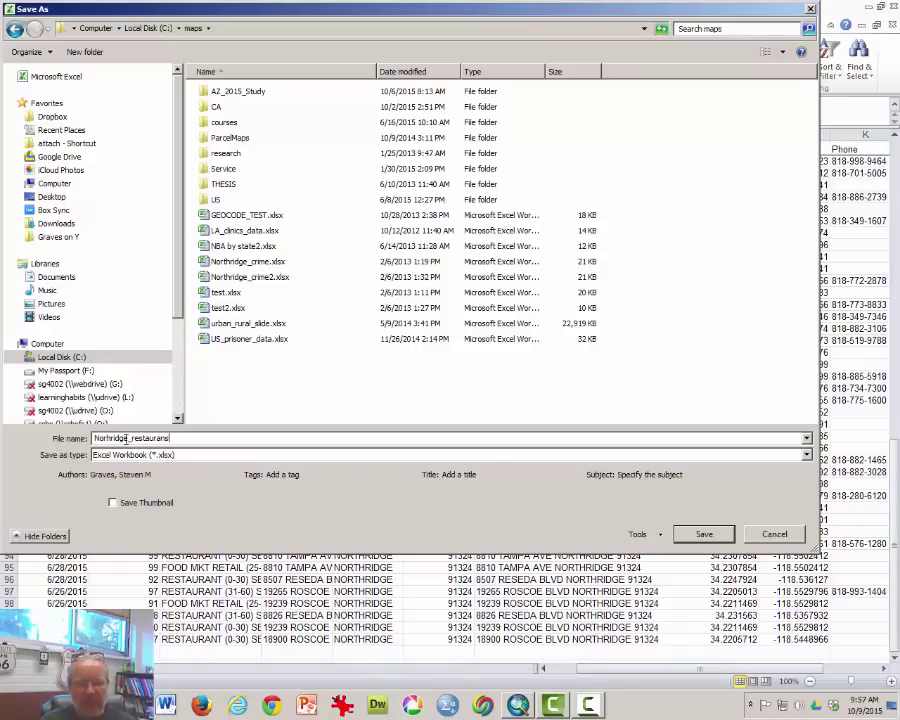
pyautogui.press('Return')
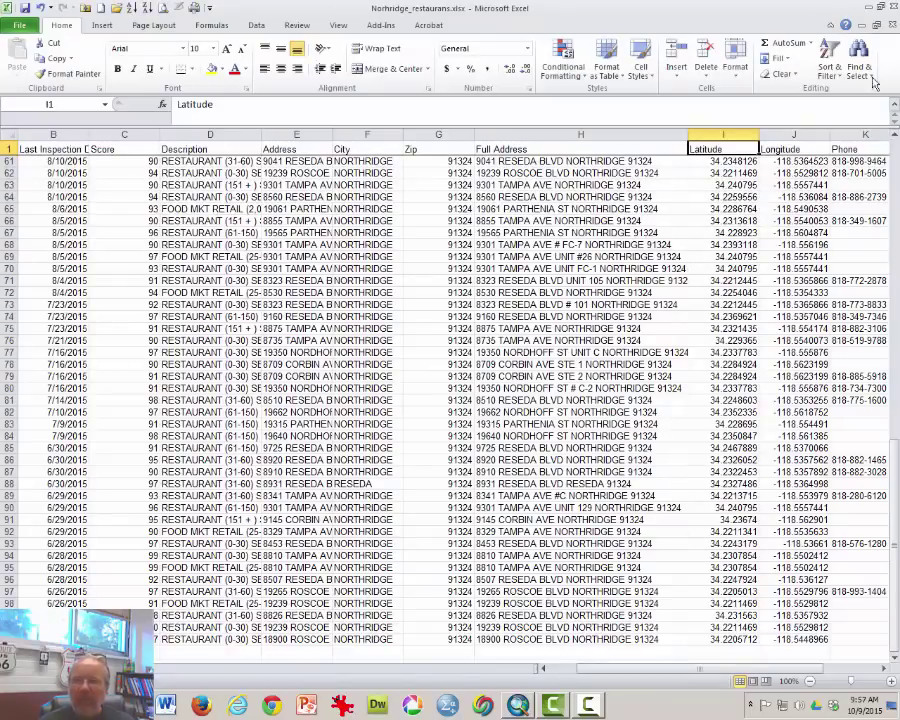
# Add the Sheet1$ table from c:\maps\Norhridge_restaurans.xlsx to the ArcMap map
pyautogui.click(888, 7)
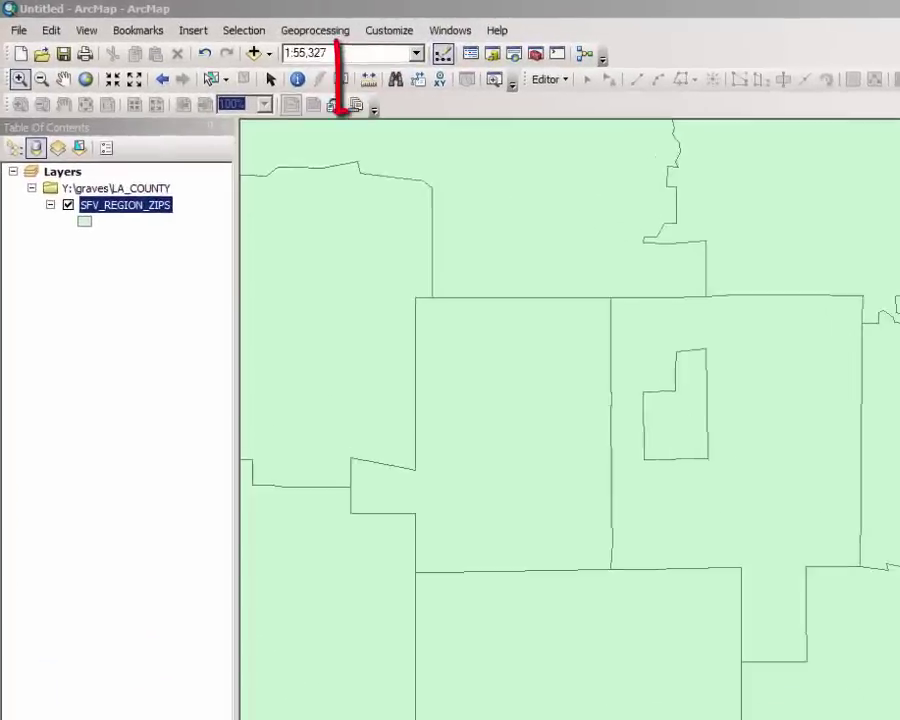
pyautogui.click(182, 39)
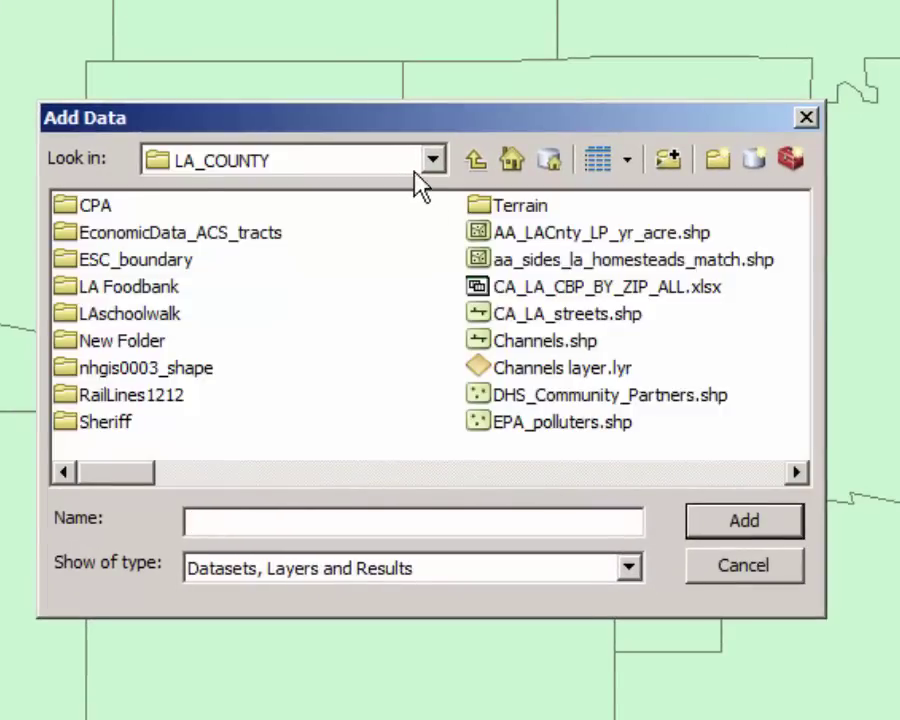
pyautogui.click(436, 160)
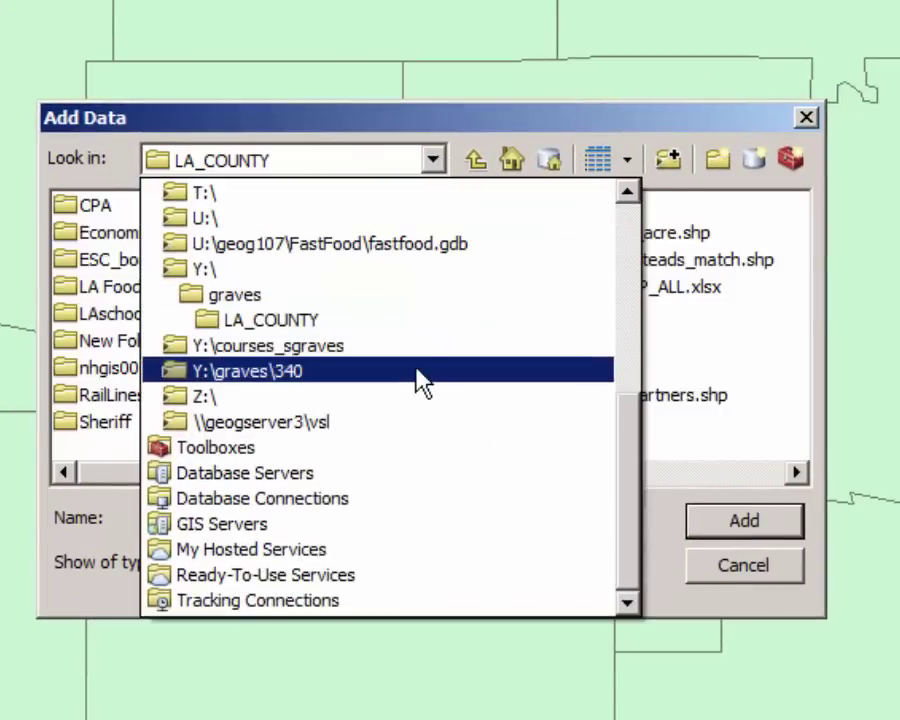
pyautogui.scroll(2, 422, 382)
pyautogui.scroll(3, 422, 382)
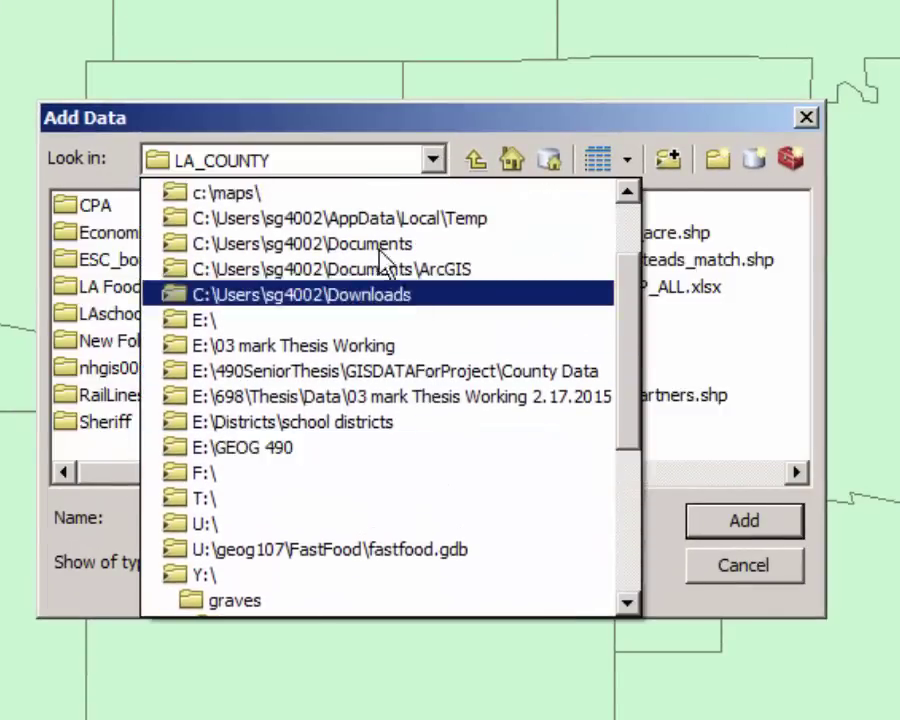
pyautogui.click(312, 195)
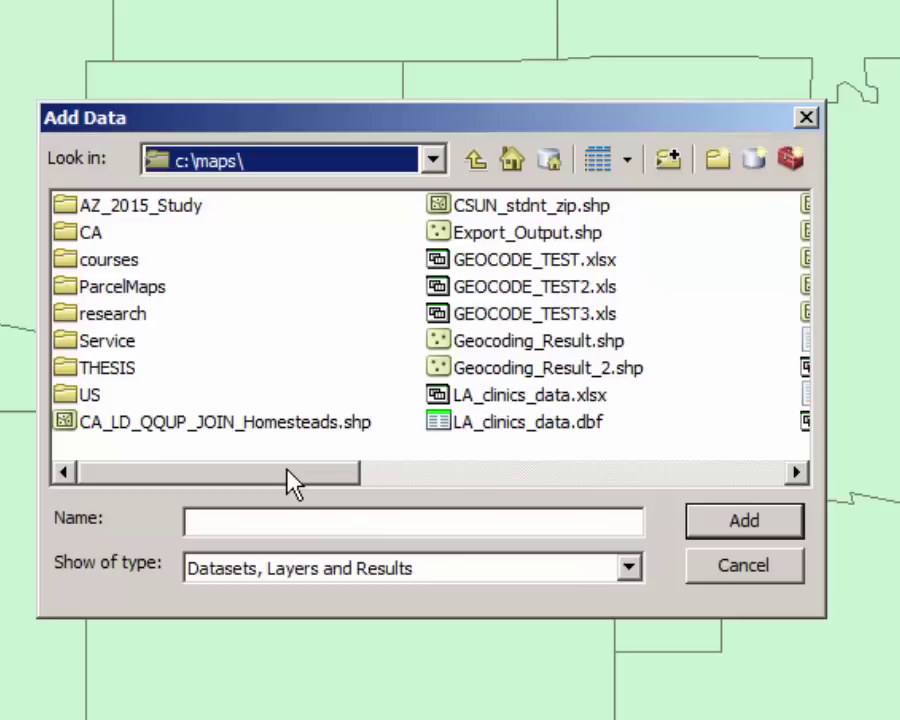
pyautogui.moveTo(293, 483); pyautogui.dragTo(557, 490)
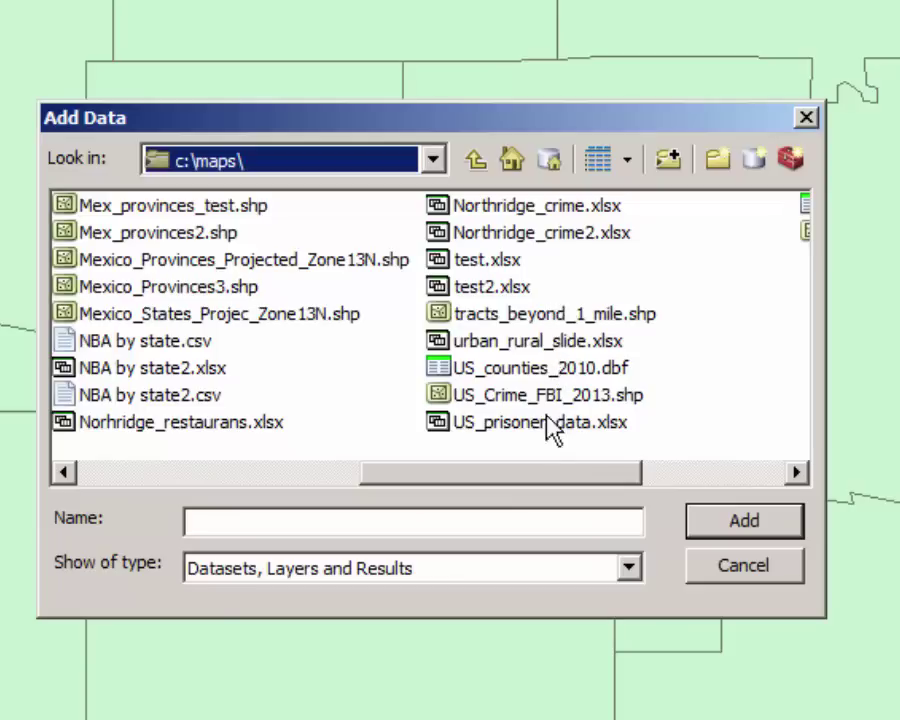
pyautogui.click(237, 425)
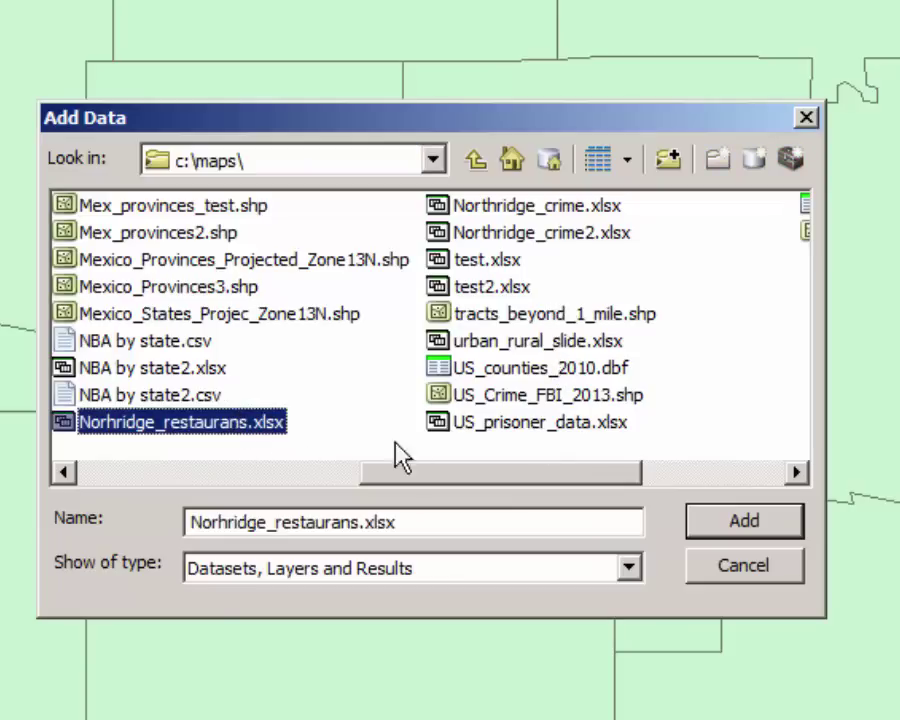
pyautogui.click(750, 520)
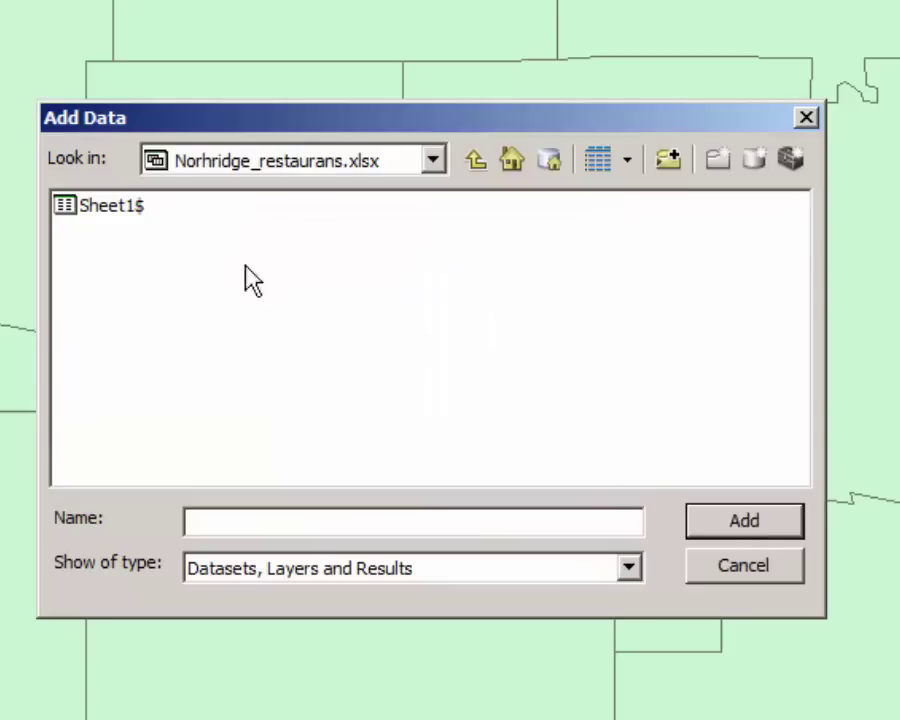
pyautogui.click(120, 207)
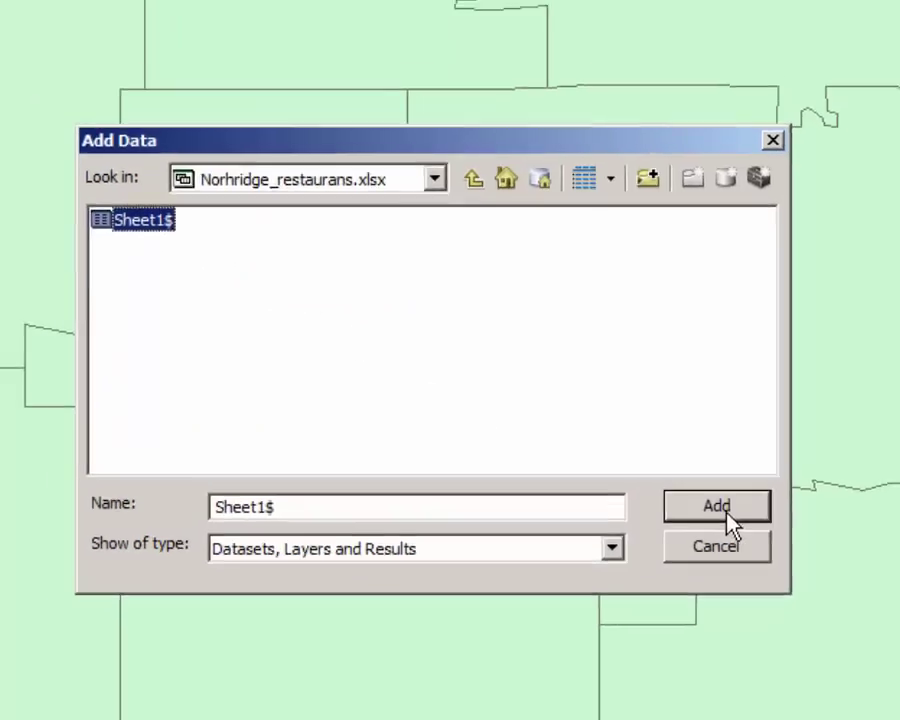
pyautogui.click(758, 526)
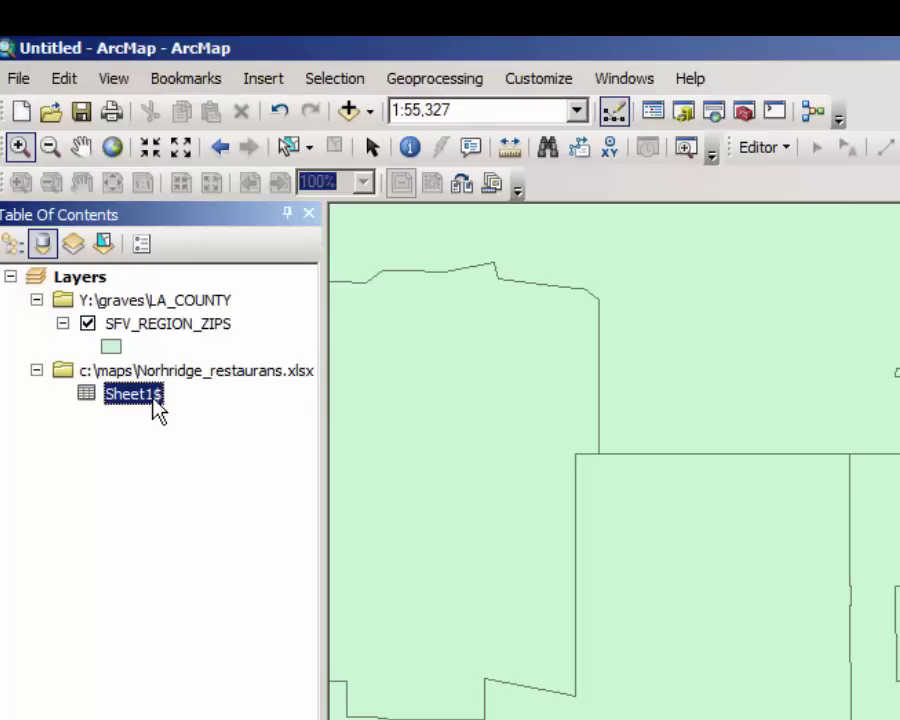
# Display Sheet1$ as XY data with Longitude as X, Latitude as Y, in GCS_WGS_1984
pyautogui.rightClick(154, 402)
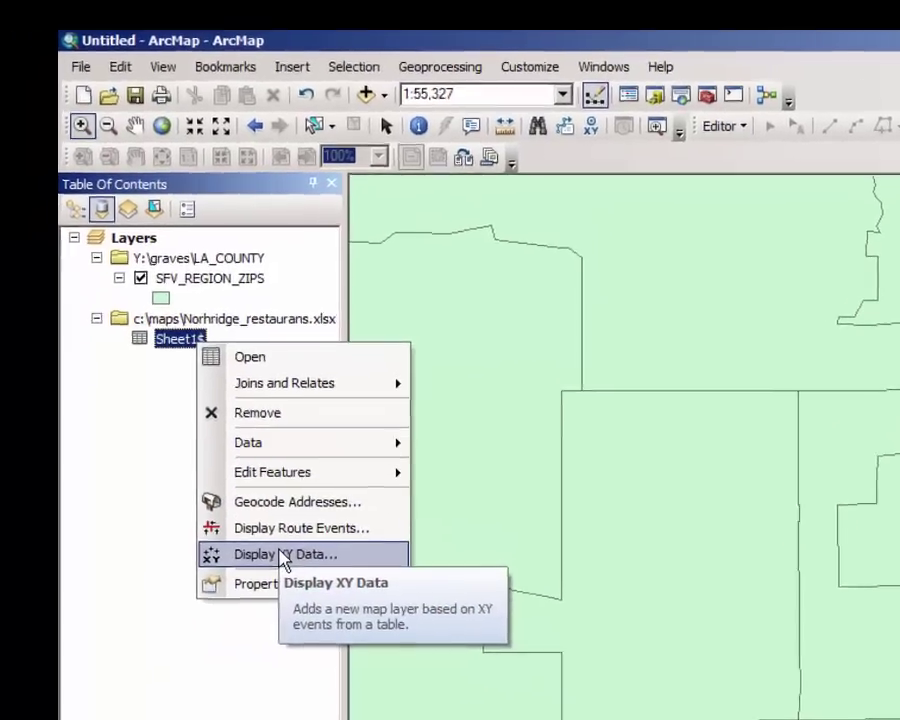
pyautogui.click(252, 643)
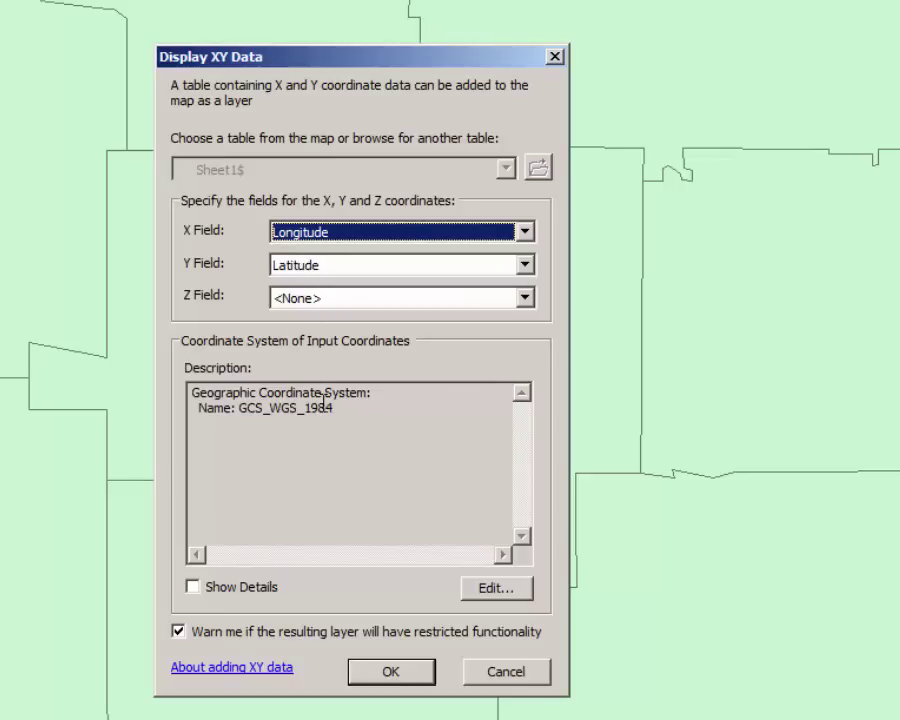
pyautogui.moveTo(363, 411); pyautogui.dragTo(163, 390)
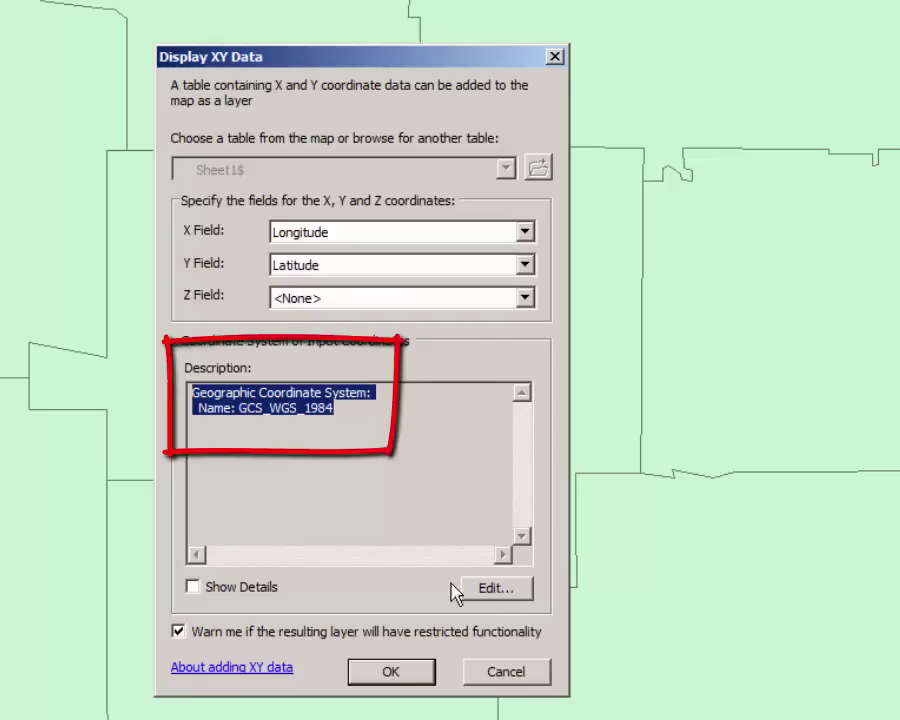
pyautogui.click(512, 590)
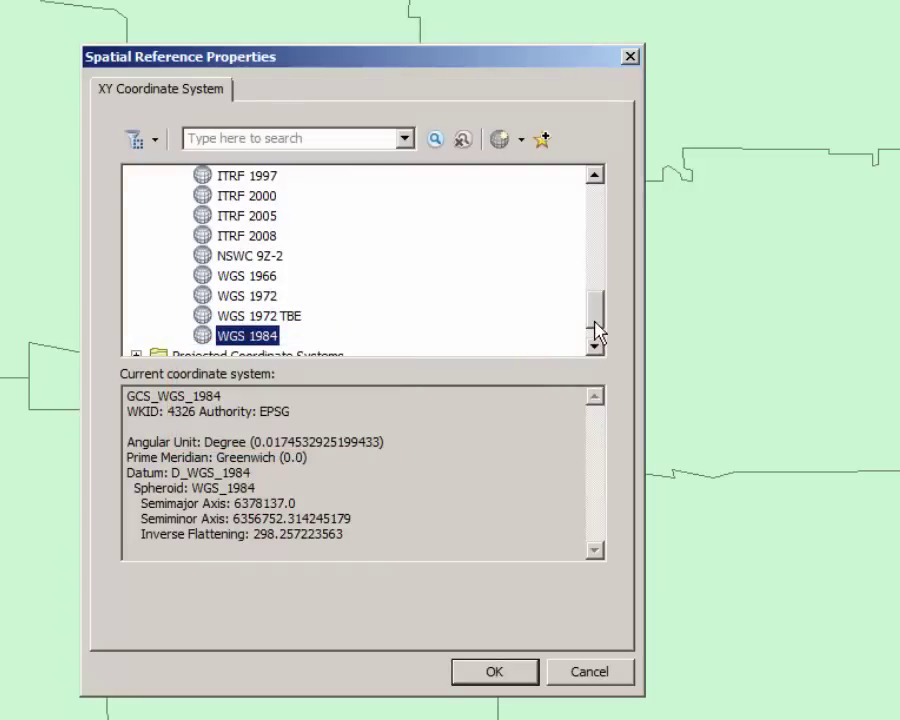
pyautogui.moveTo(595, 320)
pyautogui.mouseDown()
pyautogui.moveTo(598, 205)
pyautogui.moveTo(597, 325)
pyautogui.mouseUp()
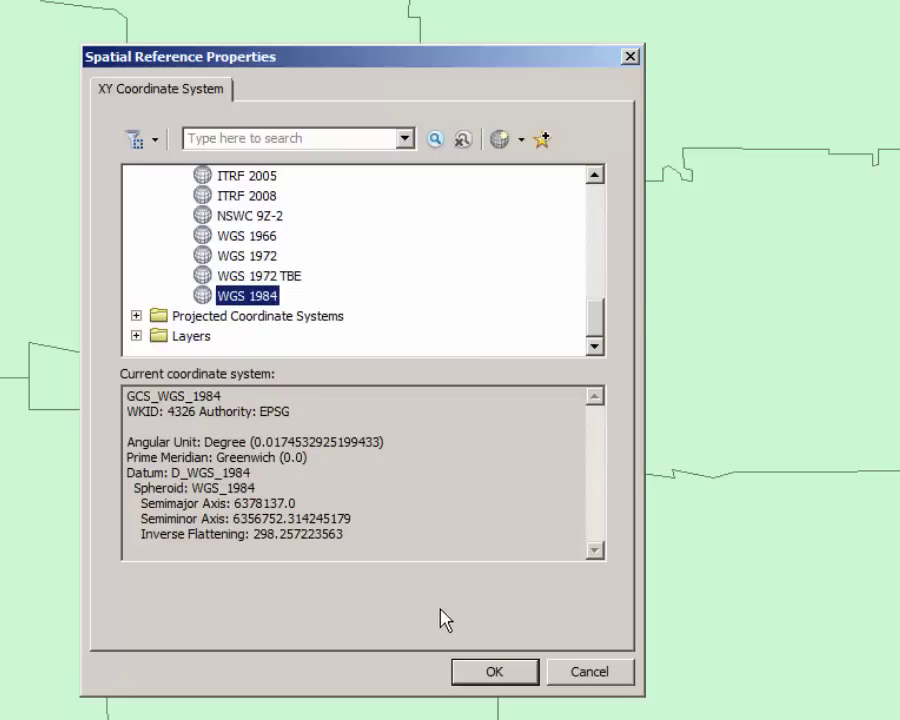
pyautogui.click(494, 671)
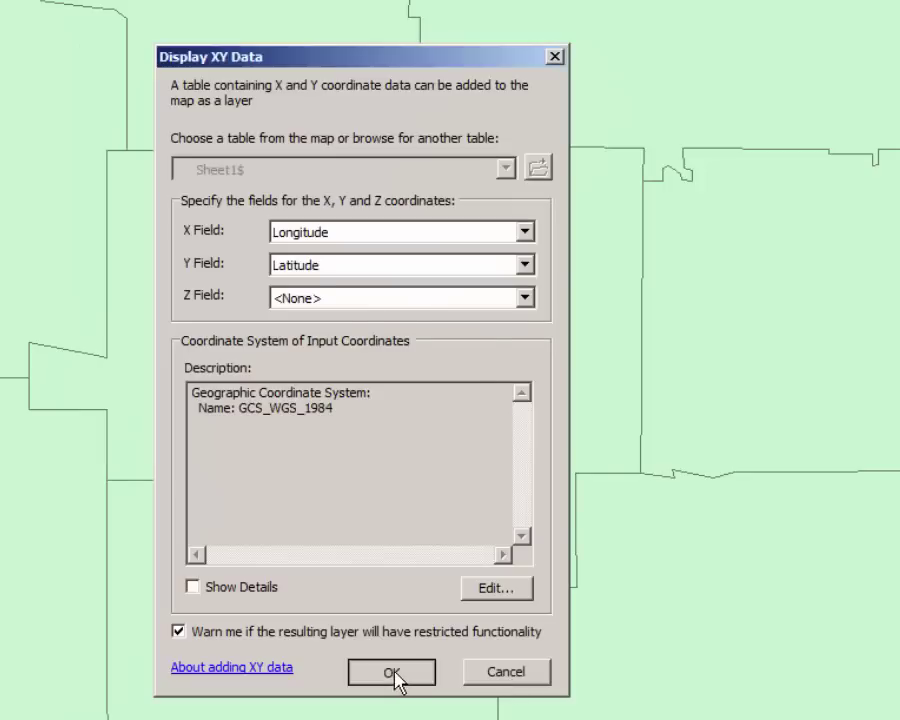
pyautogui.click(397, 677)
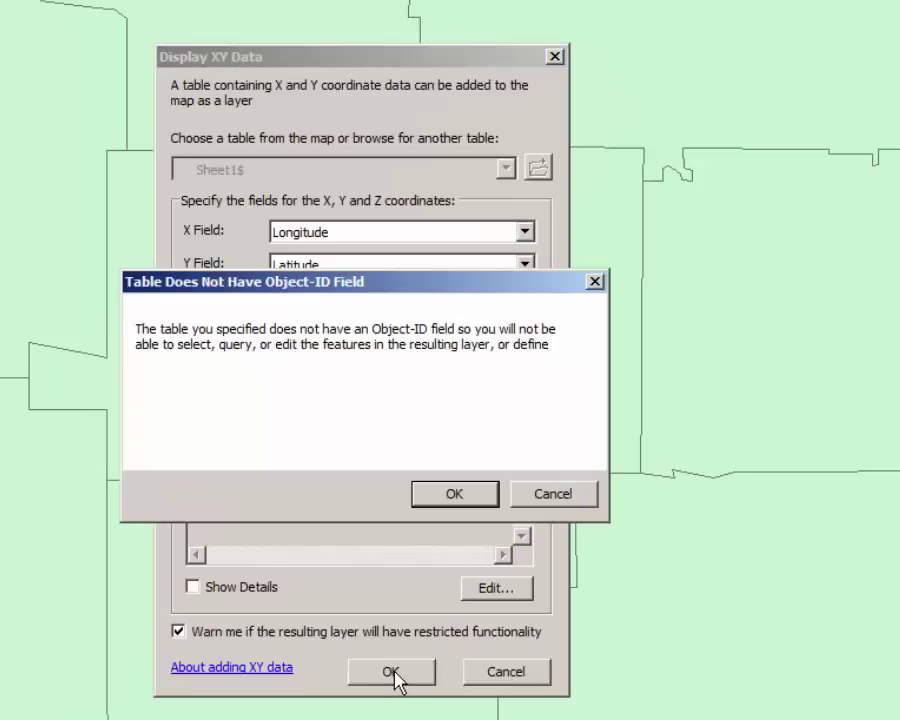
# Accept the Object-ID warning to plot the Sheet1$ Events restaurant points
pyautogui.click(450, 500)
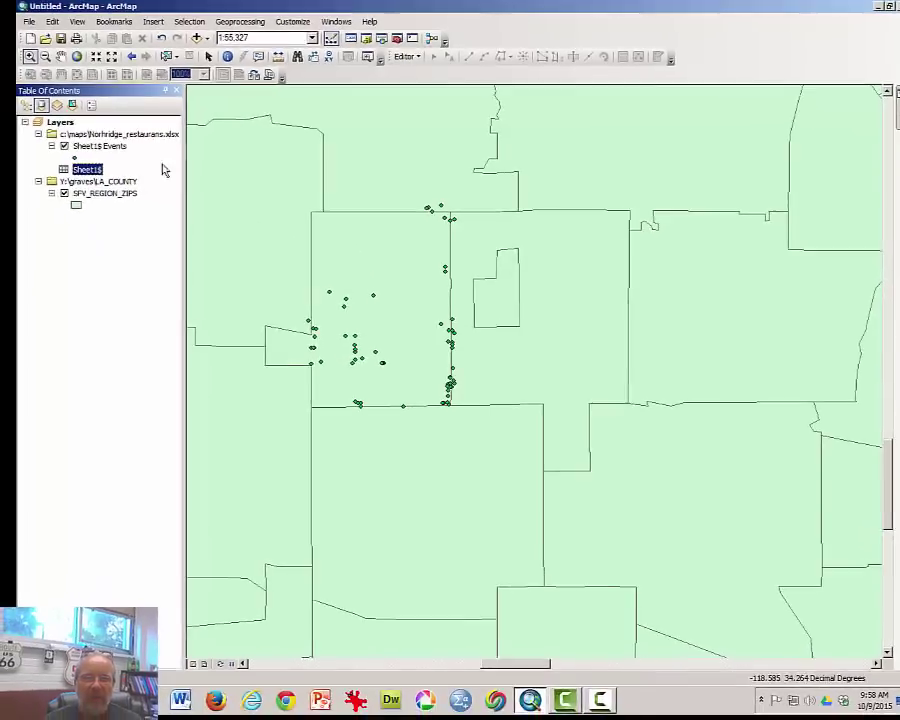
pyautogui.rightClick(113, 147)
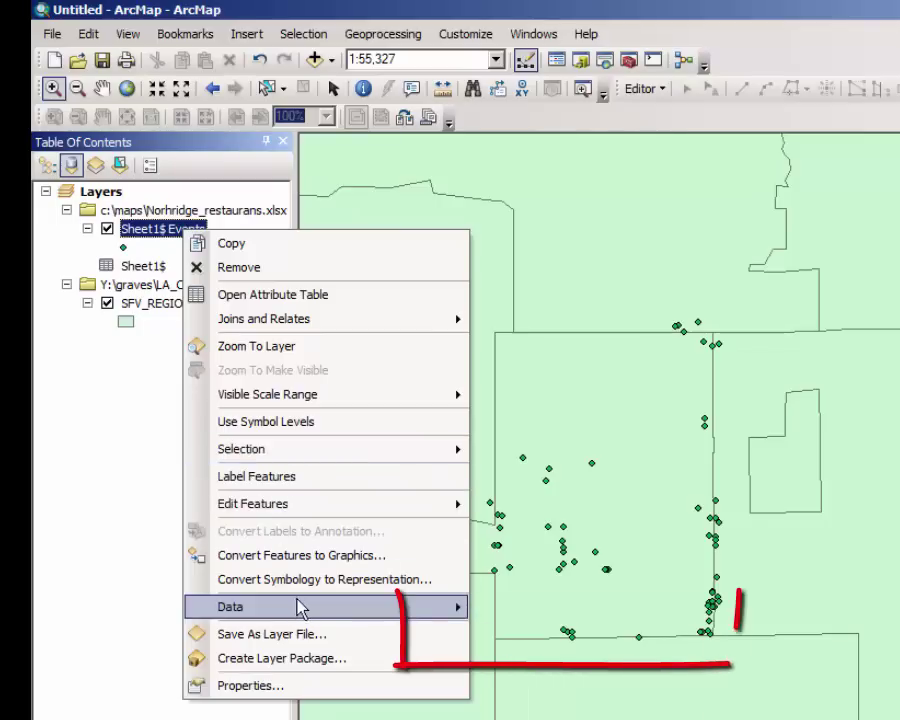
# Export the Sheet1$ Events data, choosing c:\maps as the output location
pyautogui.moveTo(468, 651)
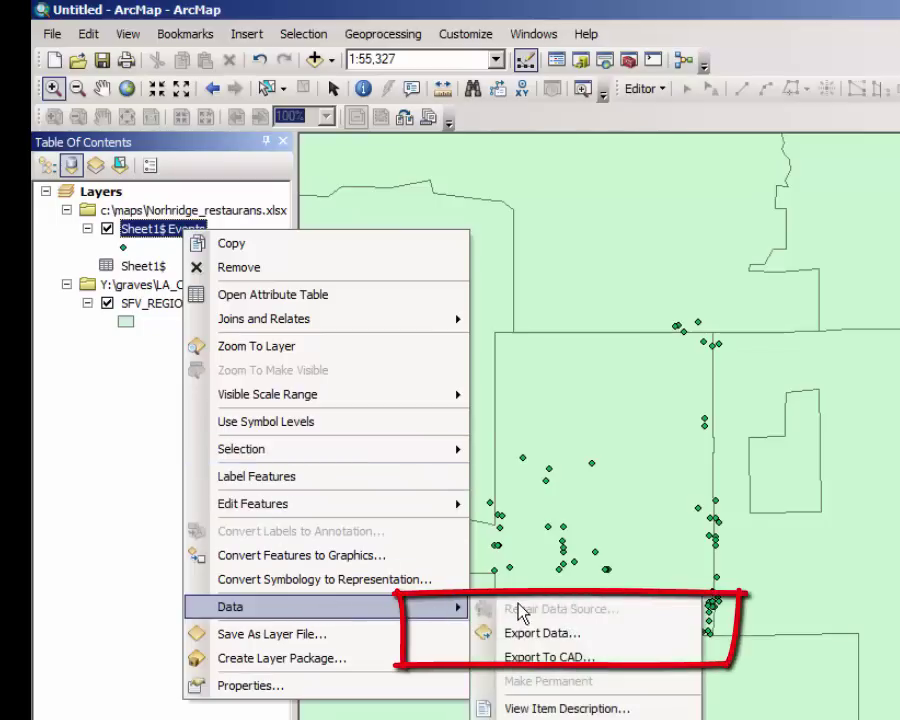
pyautogui.click(527, 638)
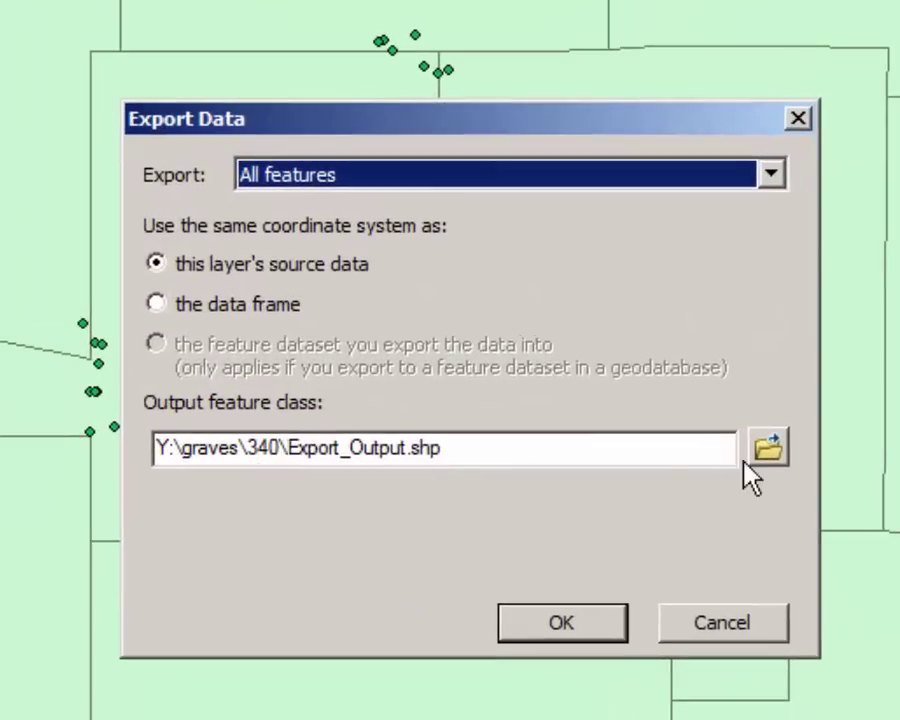
pyautogui.click(764, 458)
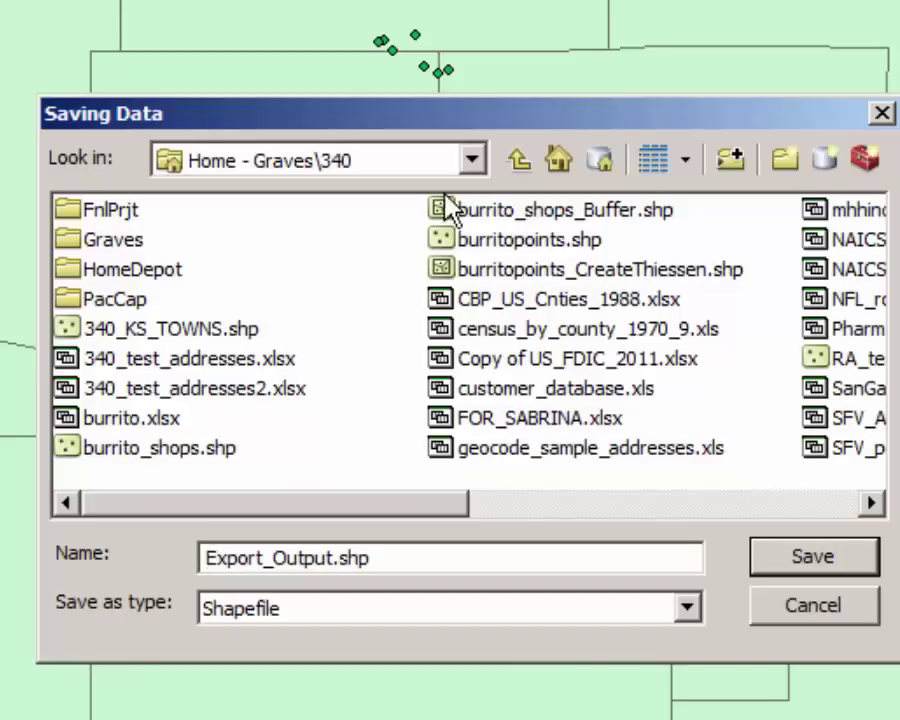
pyautogui.click(480, 166)
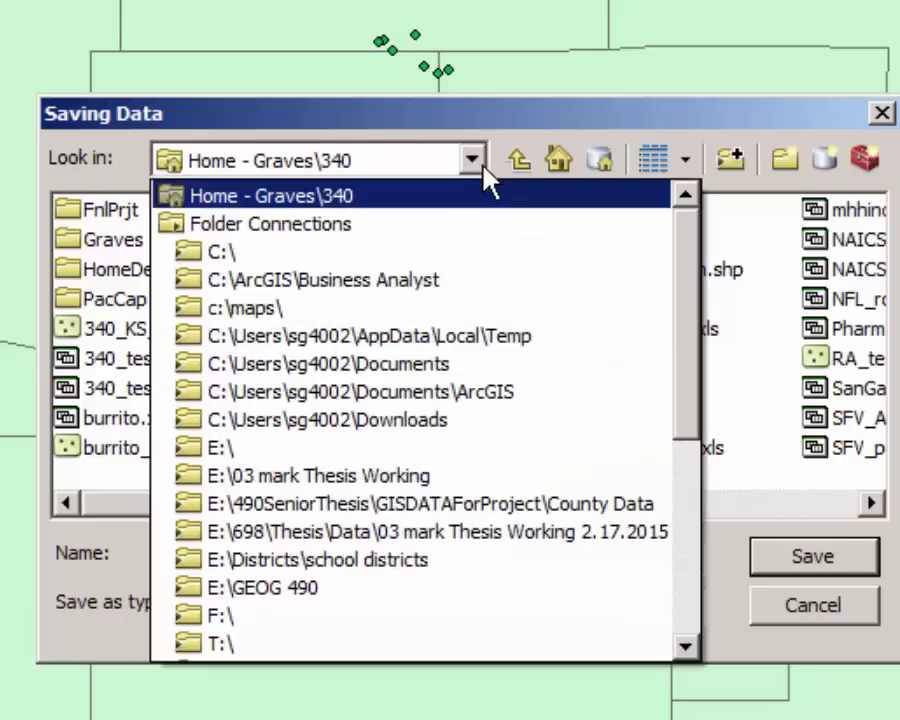
pyautogui.click(446, 307)
# Name the output Northridge_restaurants as a Shapefile and run the export
pyautogui.click(420, 557)
pyautogui.hotkey('shift', 'Home')
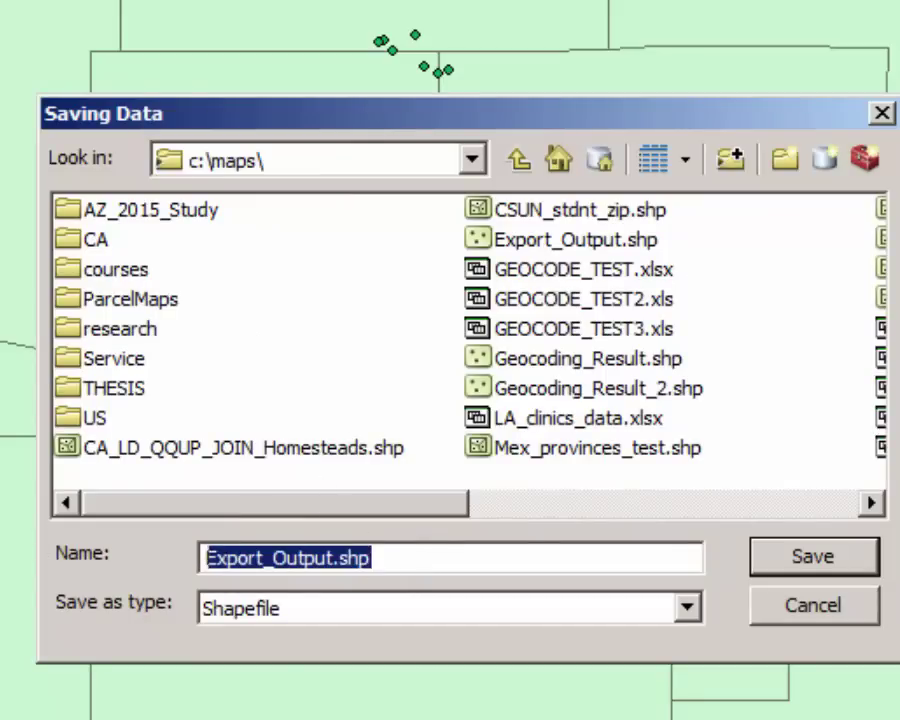
pyautogui.write('Northr')
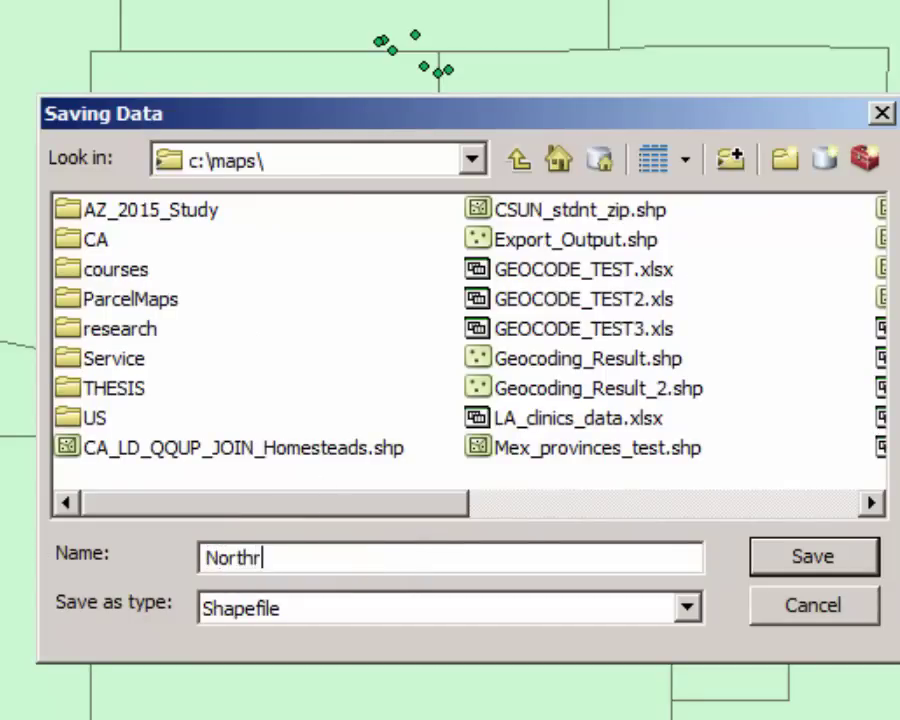
pyautogui.write('idge_restaurants')
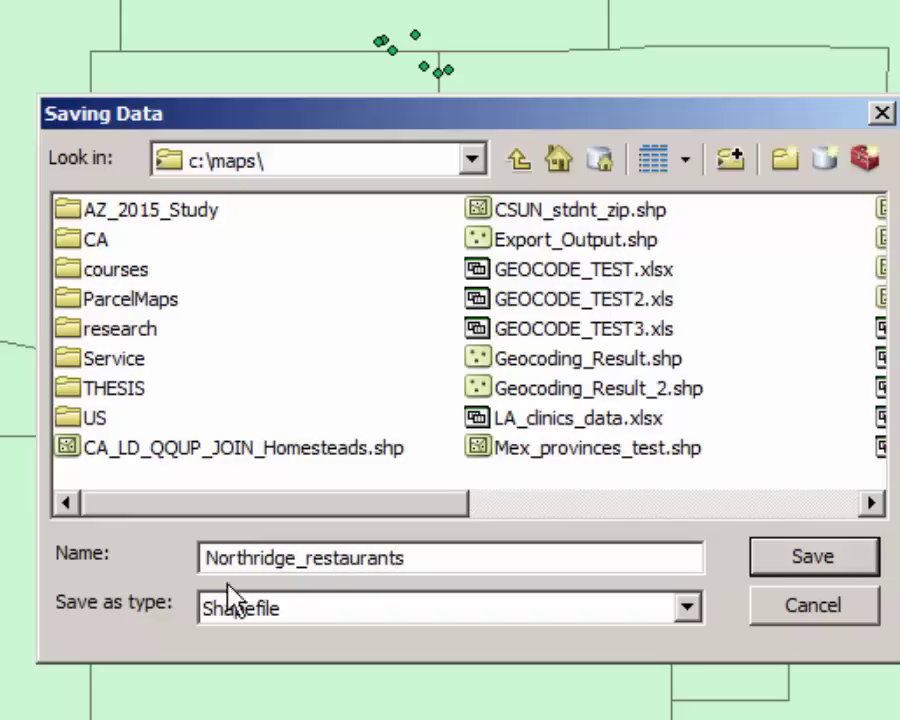
pyautogui.click(458, 612)
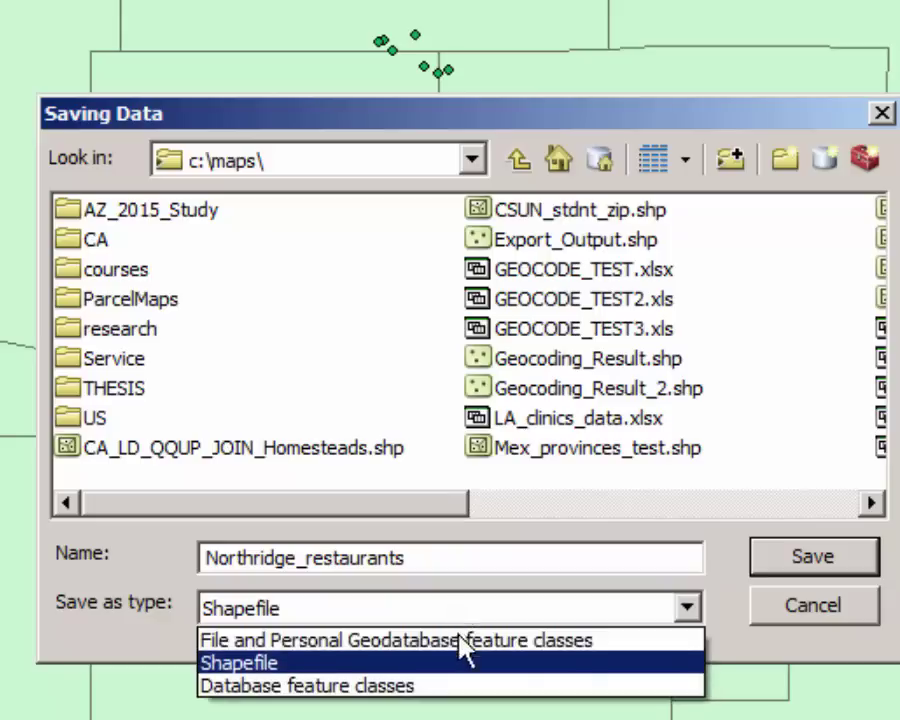
pyautogui.click(466, 662)
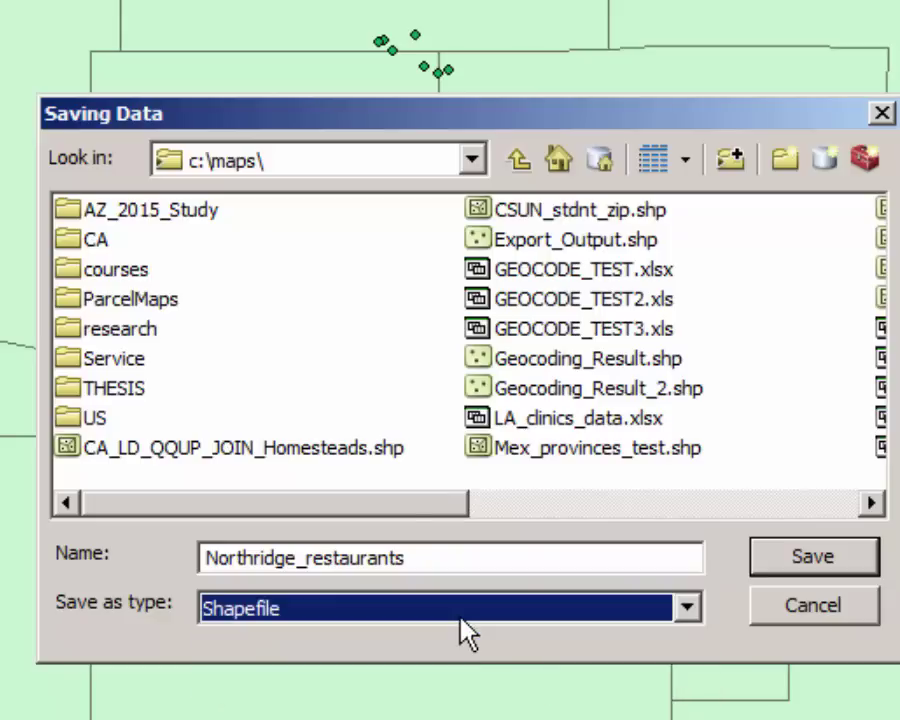
pyautogui.click(795, 558)
pyautogui.click(800, 569)
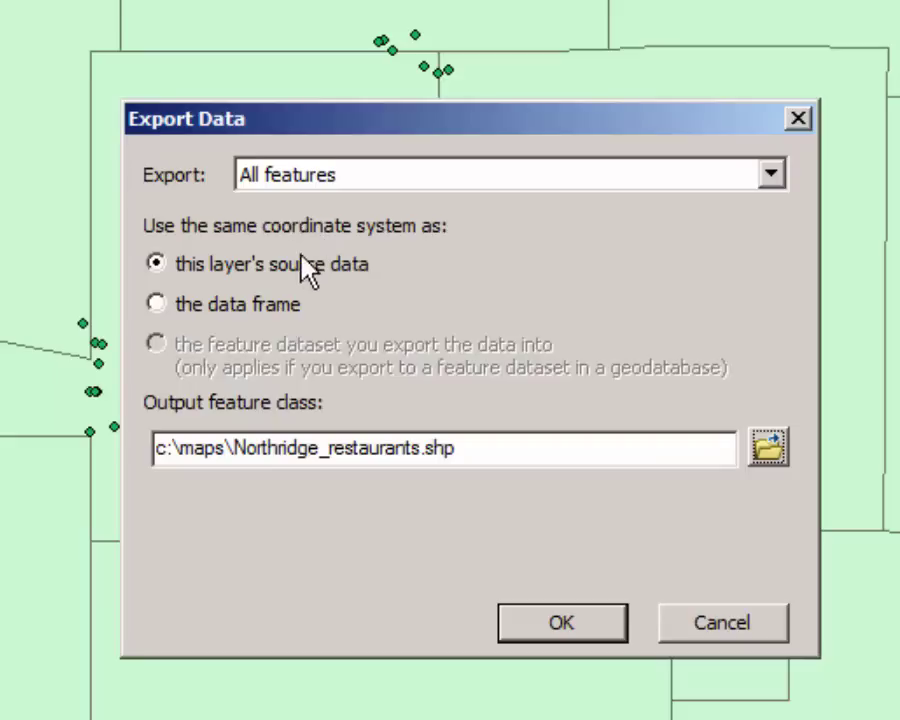
pyautogui.click(600, 635)
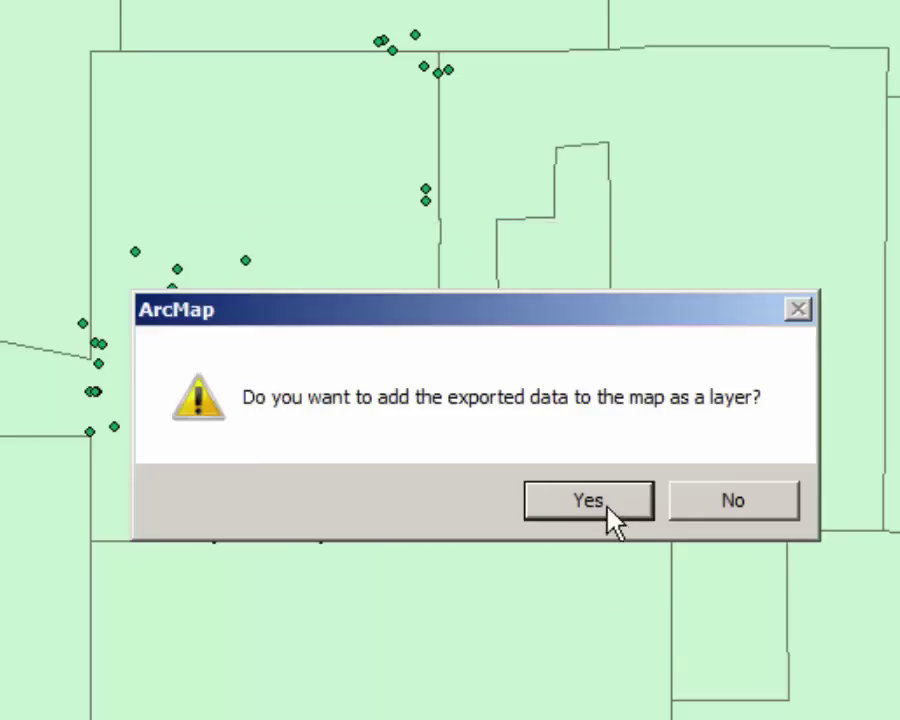
# Add the exported shapefile to the map, hide Sheet1$ Events and remove the xlsx group layer
pyautogui.click(615, 500)
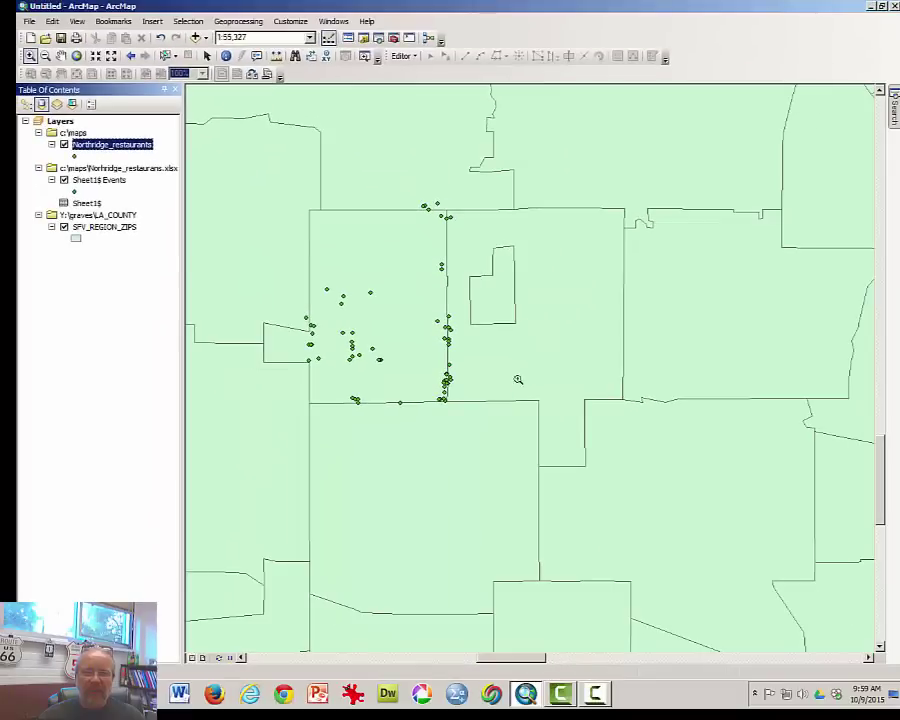
pyautogui.click(64, 181)
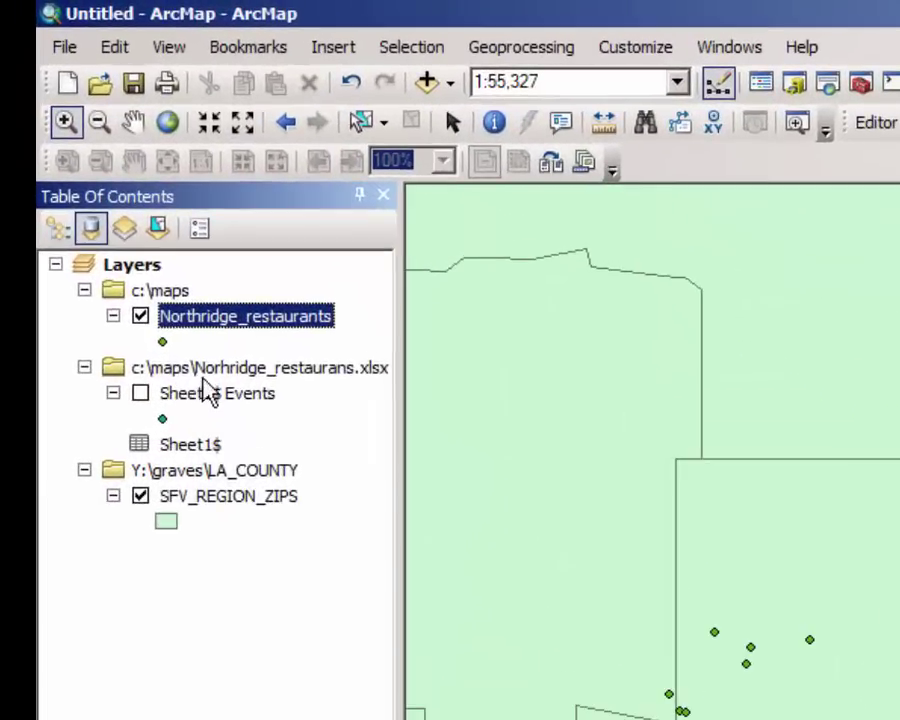
pyautogui.click(96, 169)
pyautogui.rightClick(213, 370)
pyautogui.click(275, 387)
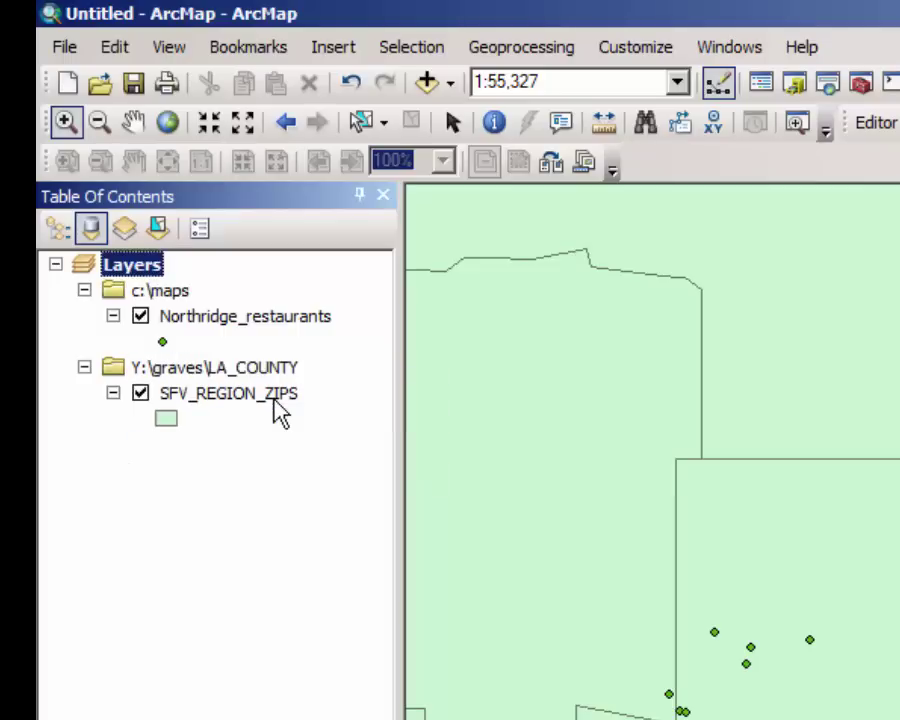